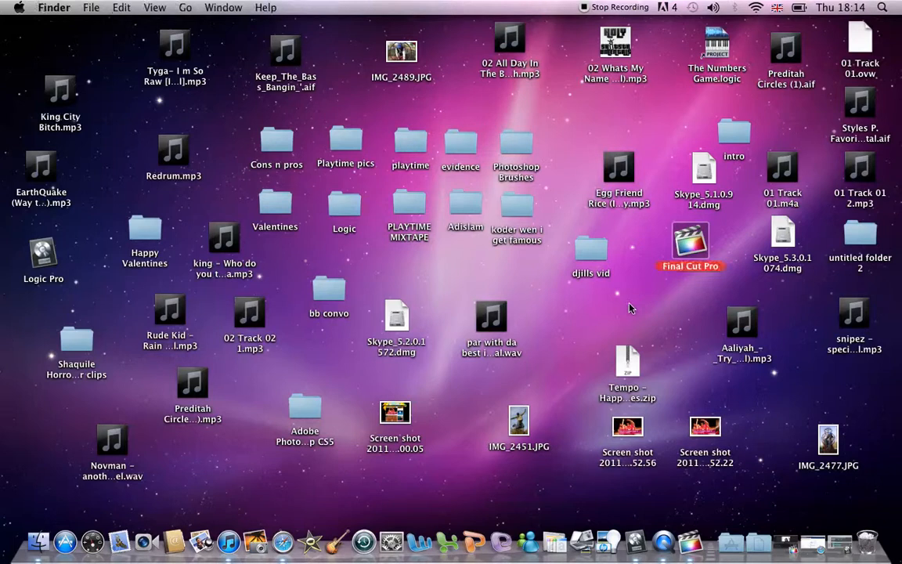
Launch Final Cut Pro and move the playhead to the start of the 315 project timeline.
{"action": "left_click", "coordinate": [705, 304]}
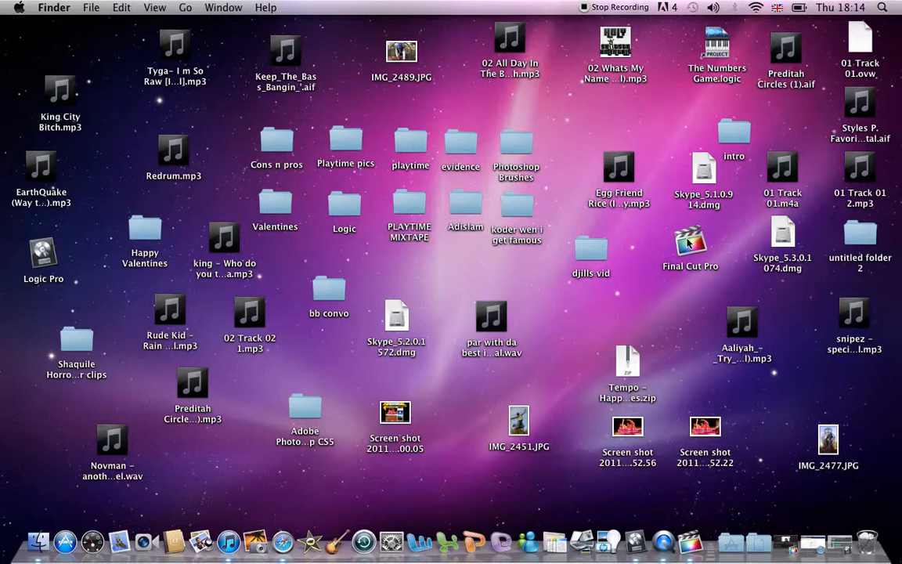
{"action": "double_click", "coordinate": [689, 244]}
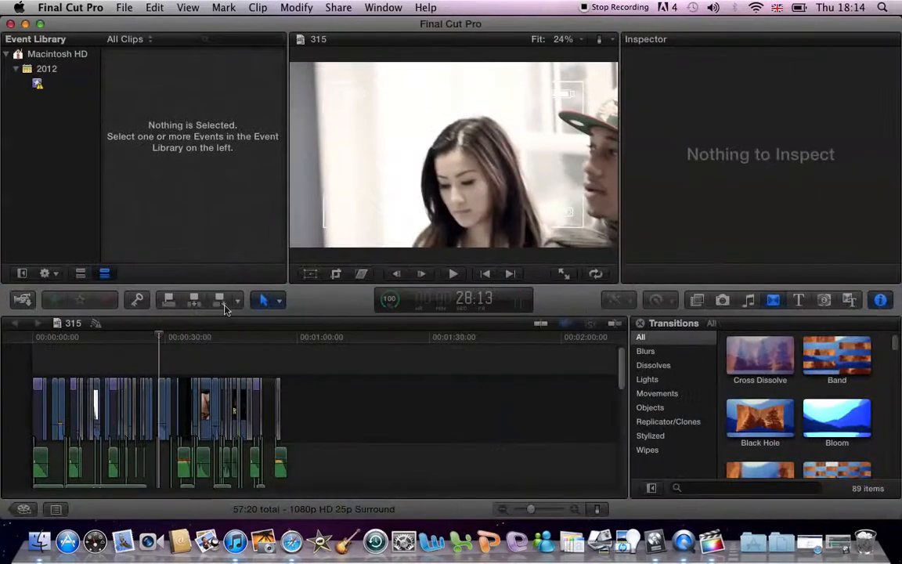
{"action": "left_click_drag", "start_coordinate": [159, 332], "coordinate": [27, 340]}
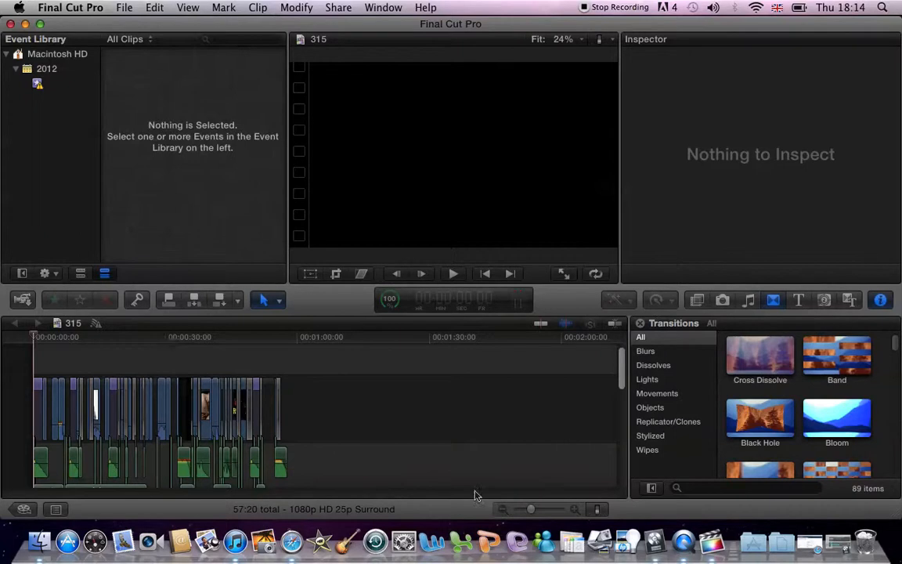
Examine the video clips and the layered music and sound-effect clips stacked beneath them across the 315 timeline.
{"action": "scroll", "coordinate": [484, 473], "scroll_direction": "down", "scroll_amount": 1}
{"action": "left_click_drag", "start_coordinate": [539, 511], "coordinate": [546, 510]}
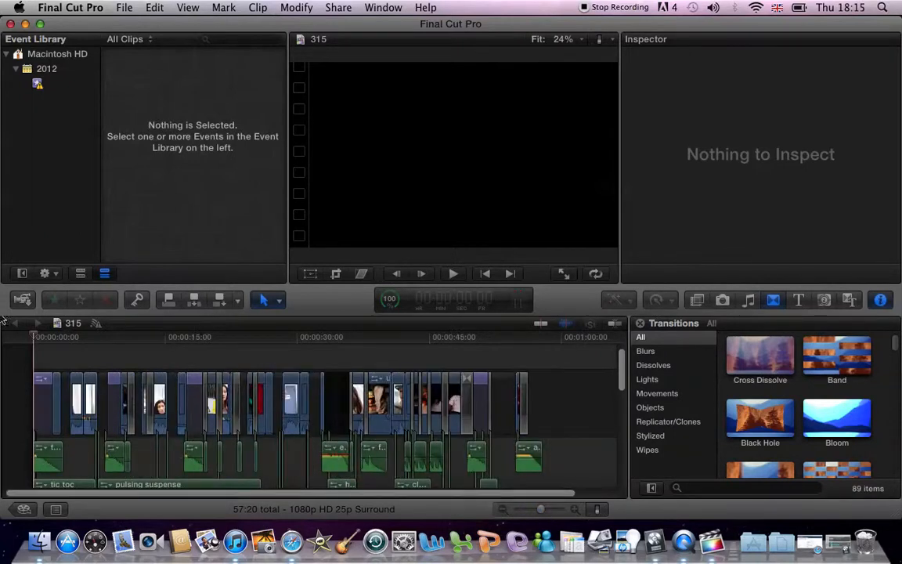
{"action": "scroll", "coordinate": [48, 358], "scroll_direction": "down", "scroll_amount": 5}
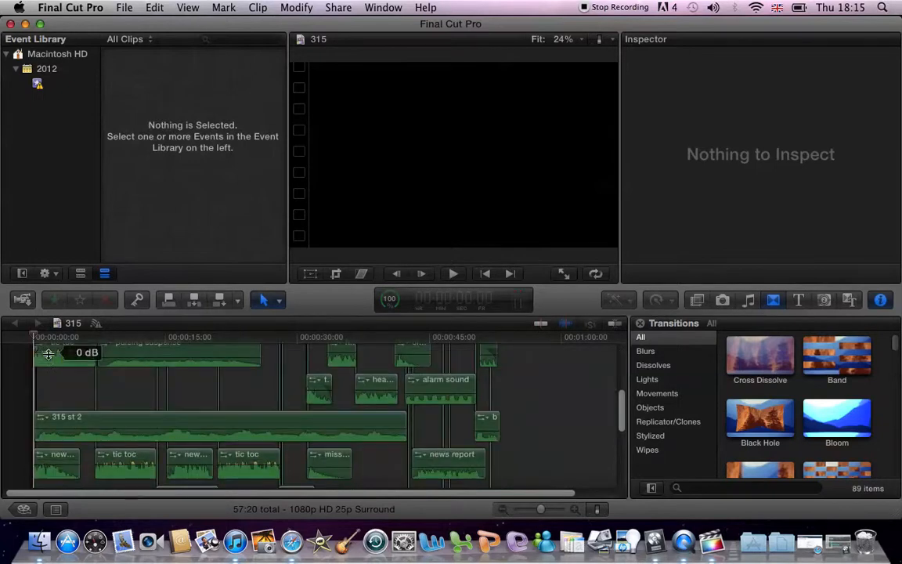
{"action": "scroll", "coordinate": [48, 358], "scroll_direction": "down", "scroll_amount": 5}
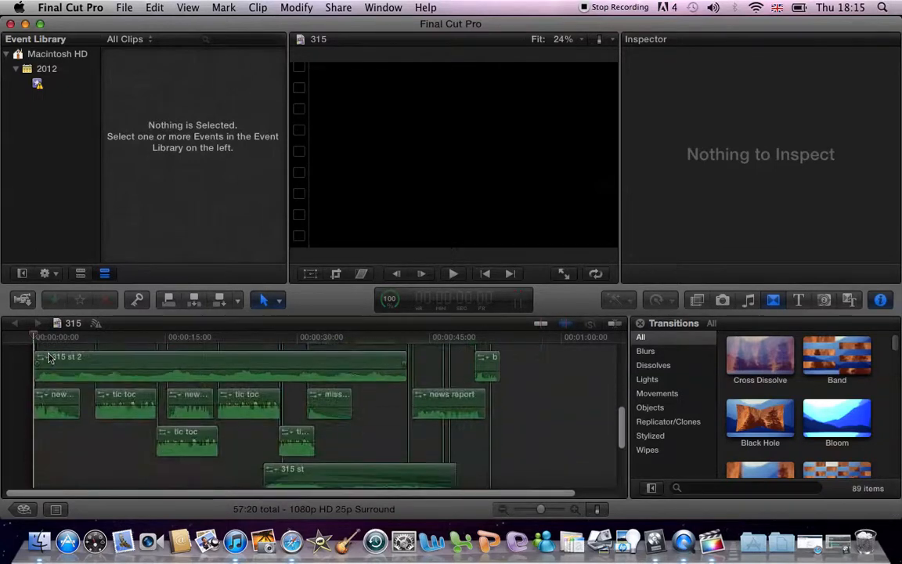
{"action": "scroll", "coordinate": [48, 358], "scroll_direction": "down", "scroll_amount": 5}
{"action": "scroll", "coordinate": [49, 357], "scroll_direction": "up", "scroll_amount": 6}
{"action": "scroll", "coordinate": [48, 358], "scroll_direction": "up", "scroll_amount": 8}
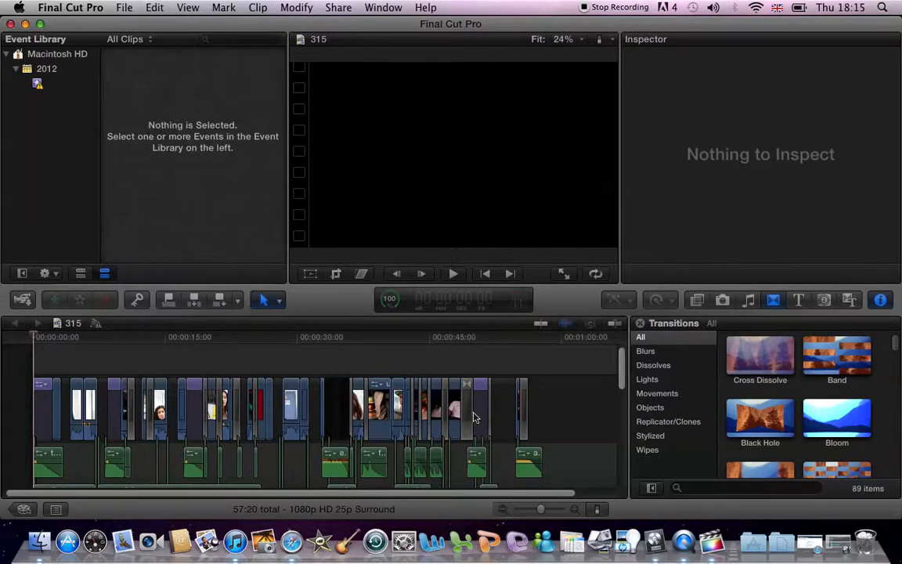
{"action": "scroll", "coordinate": [473, 417], "scroll_direction": "down", "scroll_amount": 5}
{"action": "scroll", "coordinate": [408, 444], "scroll_direction": "down", "scroll_amount": 4}
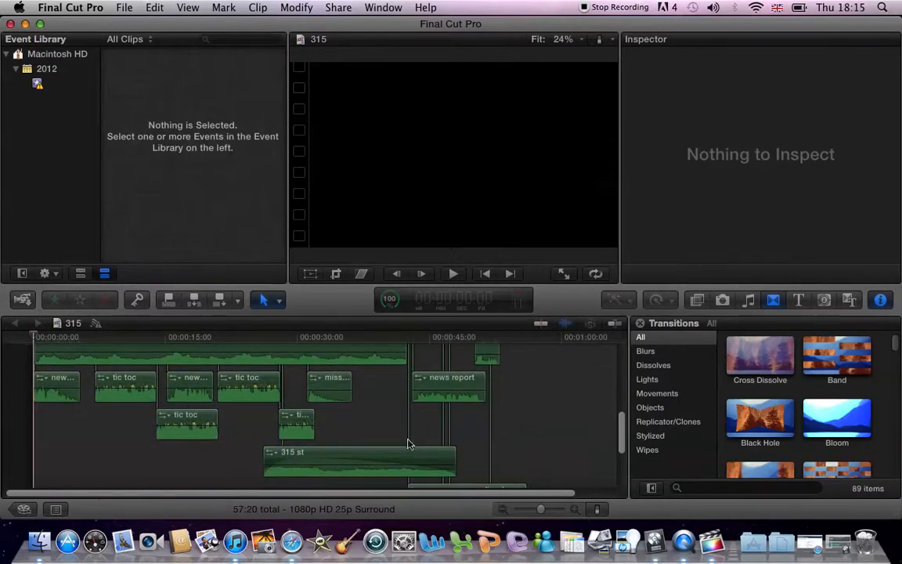
{"action": "scroll", "coordinate": [403, 444], "scroll_direction": "up", "scroll_amount": 3}
{"action": "scroll", "coordinate": [403, 444], "scroll_direction": "down", "scroll_amount": 6}
{"action": "scroll", "coordinate": [403, 444], "scroll_direction": "down", "scroll_amount": 2}
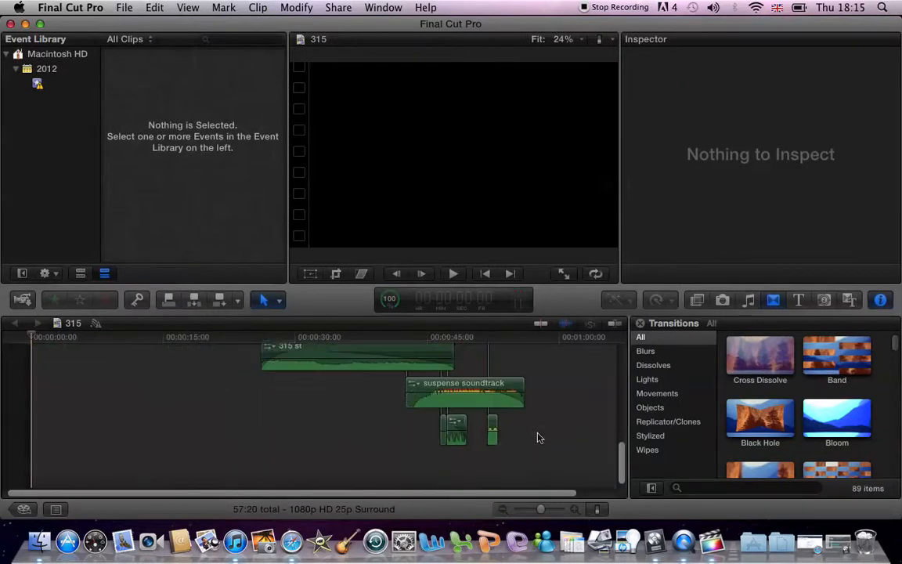
{"action": "scroll", "coordinate": [434, 412], "scroll_direction": "up", "scroll_amount": 4}
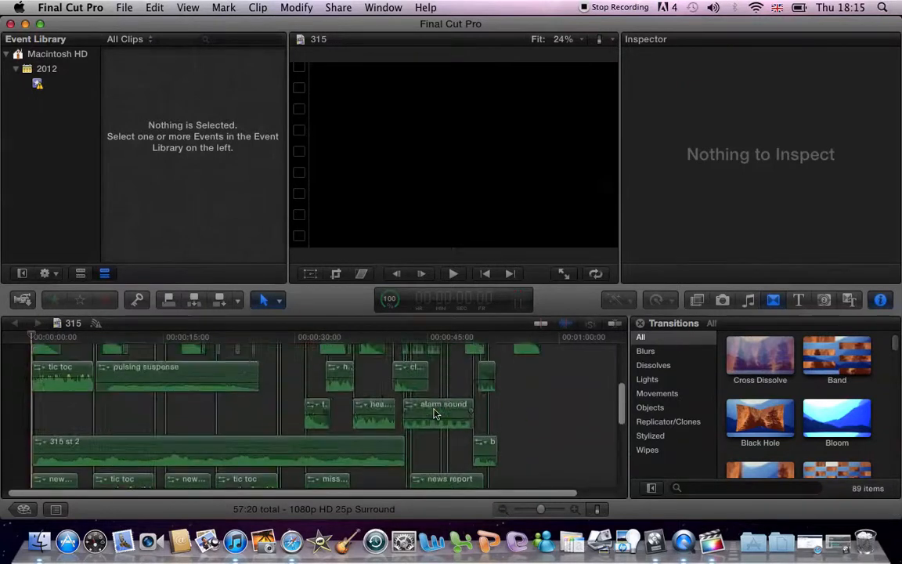
{"action": "scroll", "coordinate": [384, 384], "scroll_direction": "up", "scroll_amount": 4}
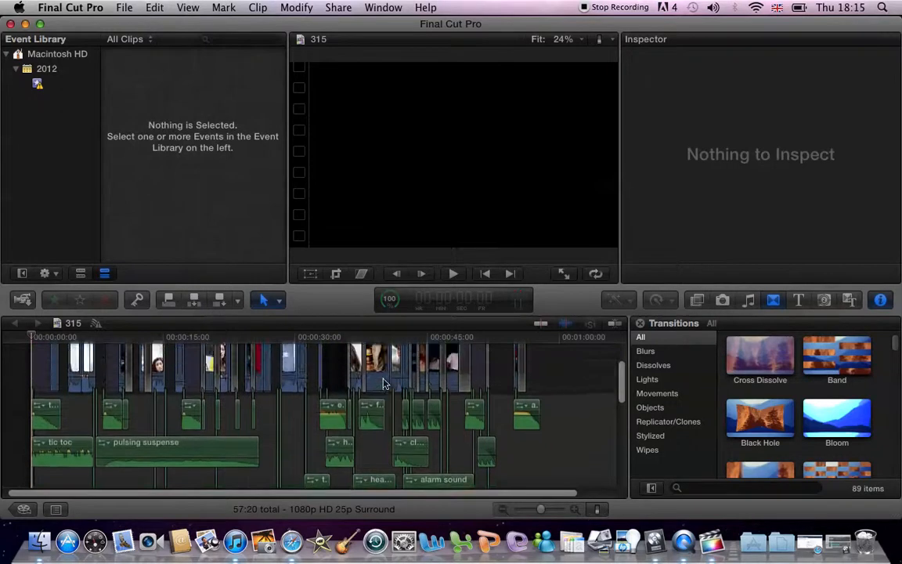
{"action": "scroll", "coordinate": [78, 360], "scroll_direction": "down", "scroll_amount": 4}
{"action": "scroll", "coordinate": [44, 383], "scroll_direction": "down", "scroll_amount": 5}
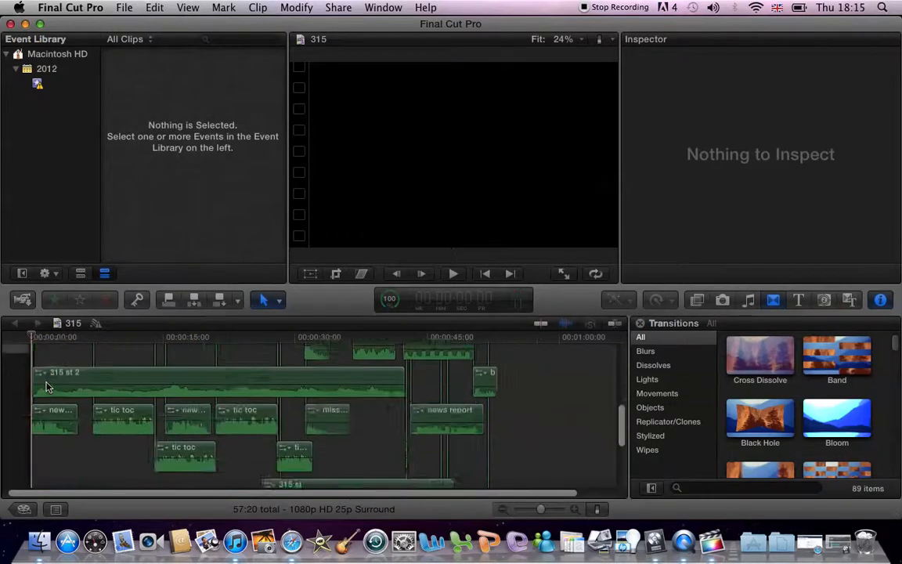
{"action": "scroll", "coordinate": [45, 386], "scroll_direction": "up", "scroll_amount": 4}
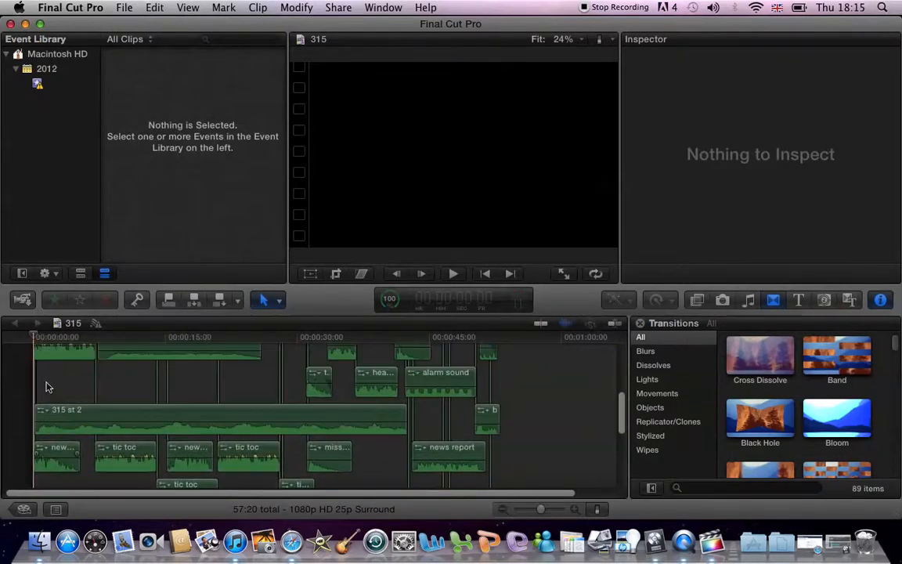
{"action": "scroll", "coordinate": [46, 386], "scroll_direction": "up", "scroll_amount": 5}
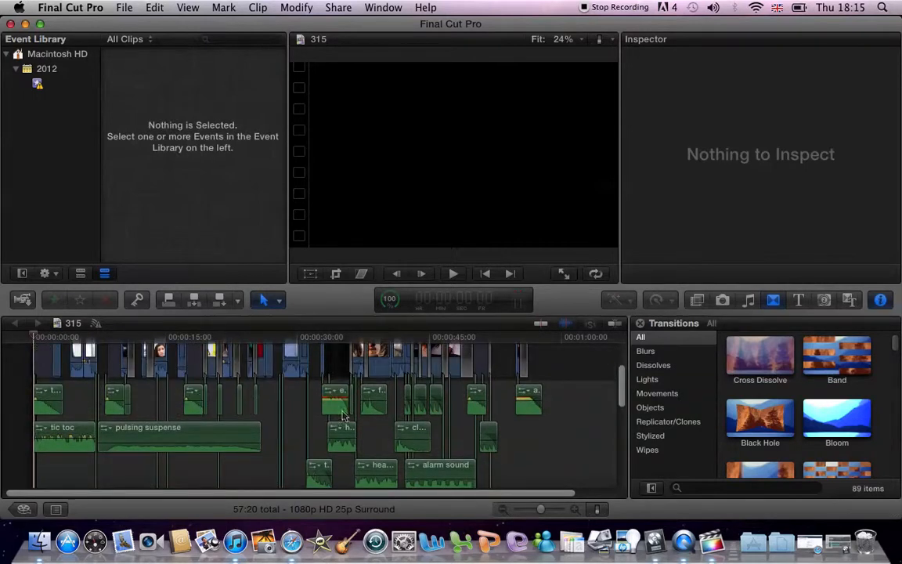
Play the sequence from about 32 seconds to preview the sound effect there, and return the playhead to that point.
{"action": "left_click", "coordinate": [324, 341]}
{"action": "key", "text": "Left"}
{"action": "key", "text": "Left"}
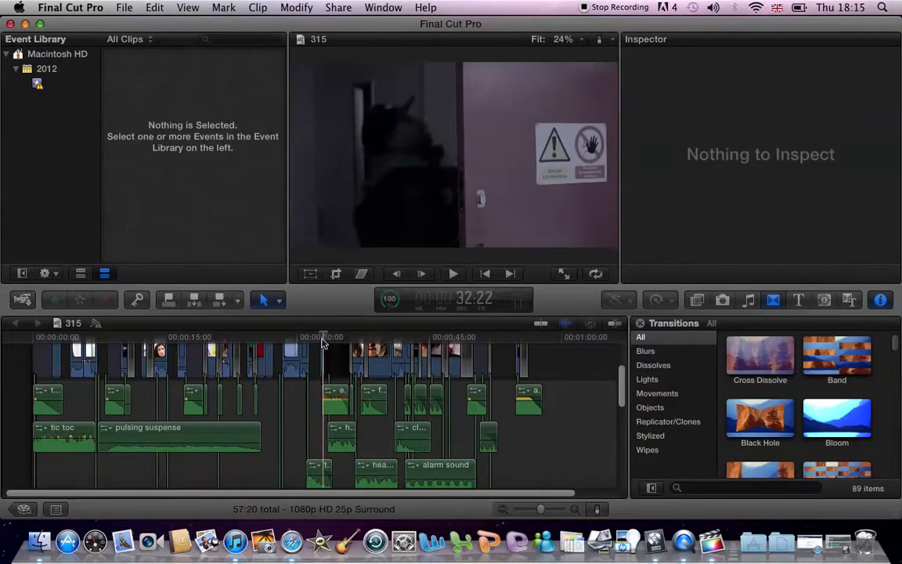
{"action": "key", "text": "space"}
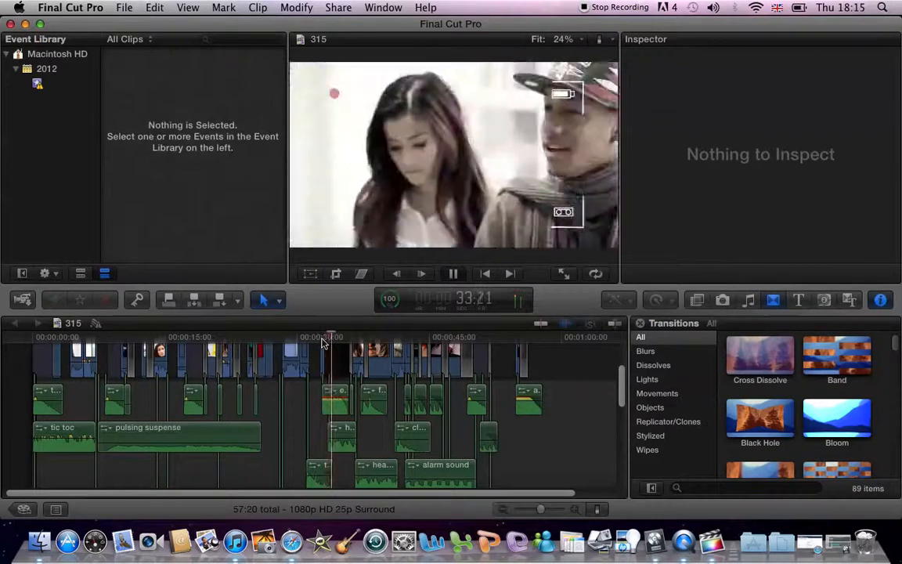
{"action": "key", "text": "space"}
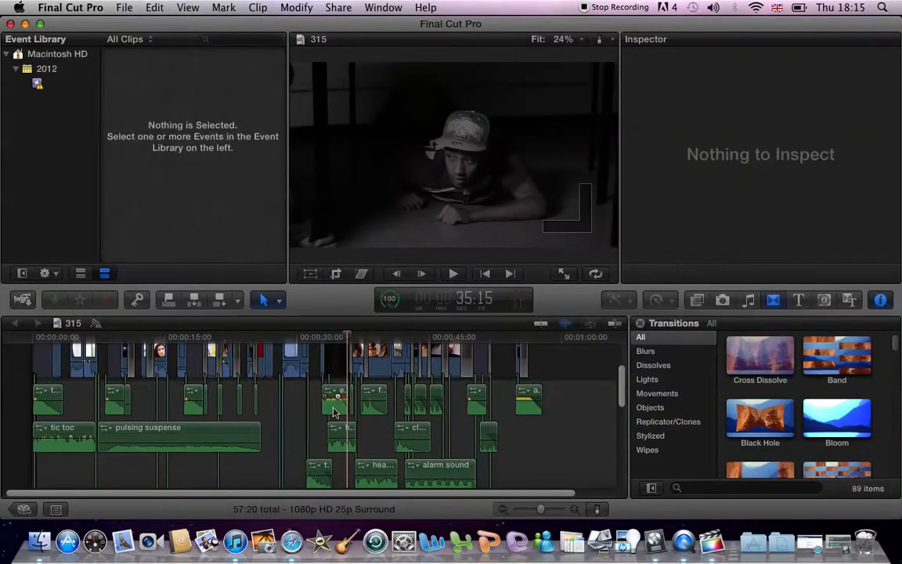
{"action": "left_click", "coordinate": [323, 338]}
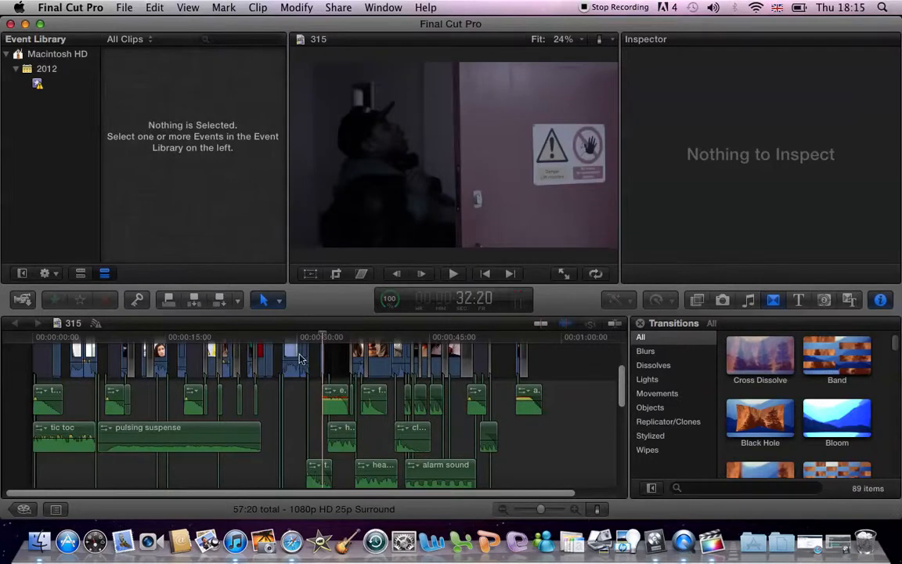
Play the first few seconds of the project from the beginning and review the audio clips beneath the video.
{"action": "scroll", "coordinate": [284, 419], "scroll_direction": "down", "scroll_amount": 3}
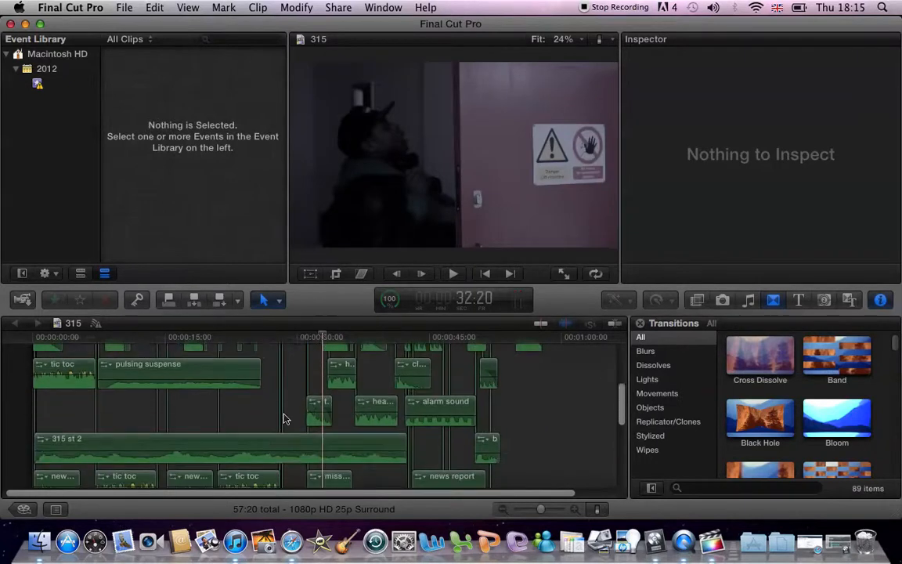
{"action": "left_click", "coordinate": [31, 336]}
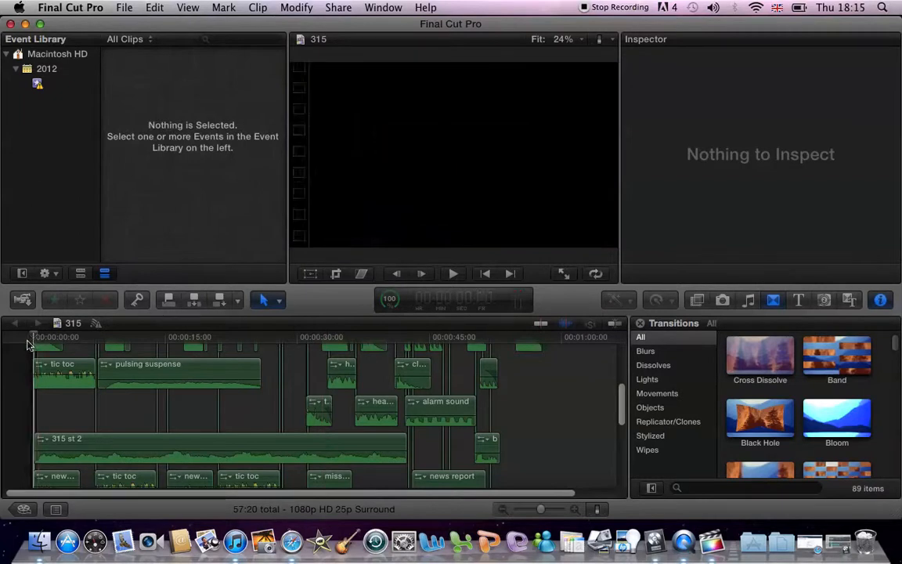
{"action": "key", "text": "space"}
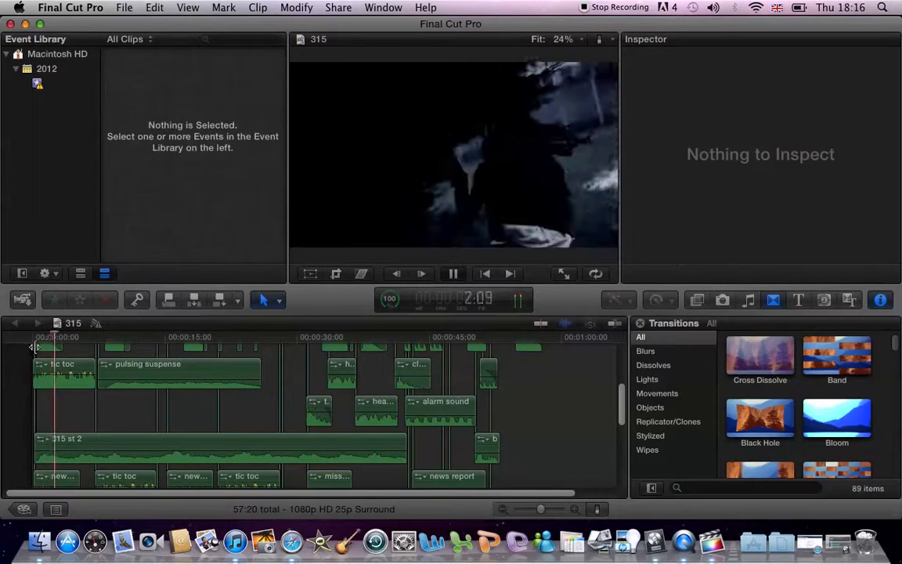
{"action": "key", "text": "space"}
{"action": "scroll", "coordinate": [90, 376], "scroll_direction": "up", "scroll_amount": 5}
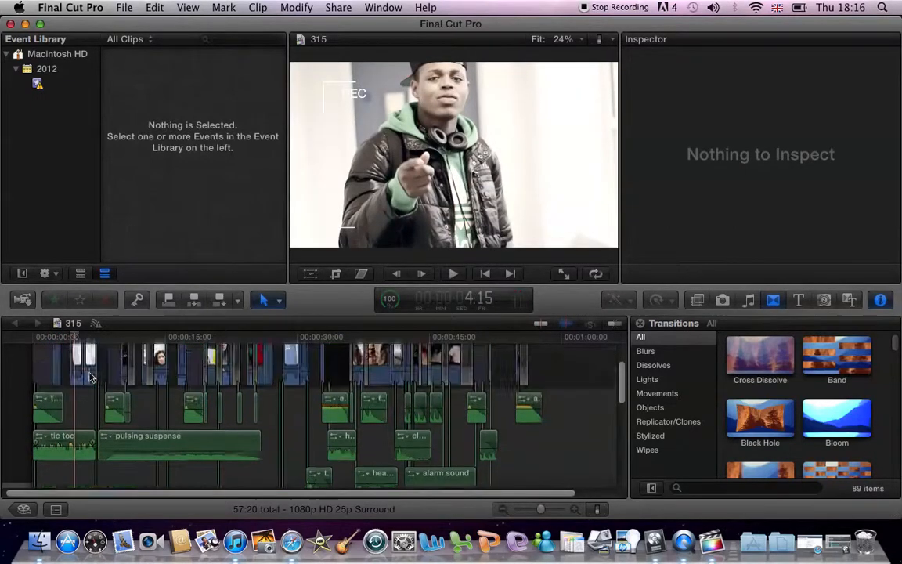
{"action": "scroll", "coordinate": [90, 376], "scroll_direction": "down", "scroll_amount": 1}
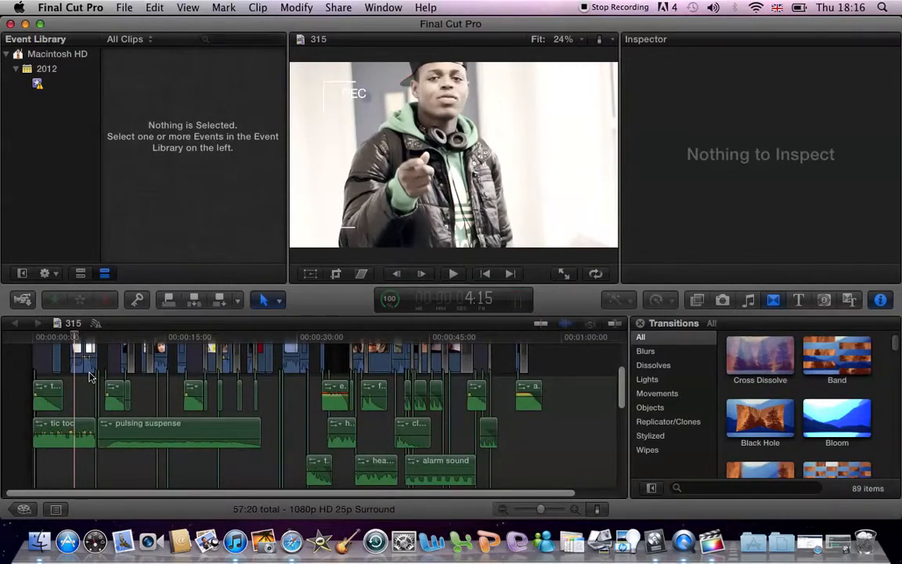
{"action": "scroll", "coordinate": [144, 467], "scroll_direction": "down", "scroll_amount": 2}
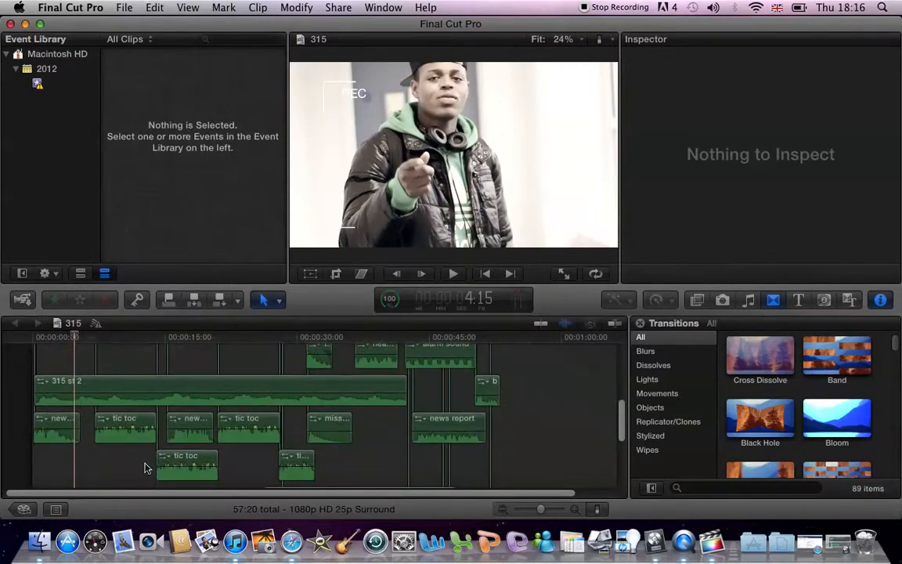
{"action": "scroll", "coordinate": [144, 467], "scroll_direction": "up", "scroll_amount": 7}
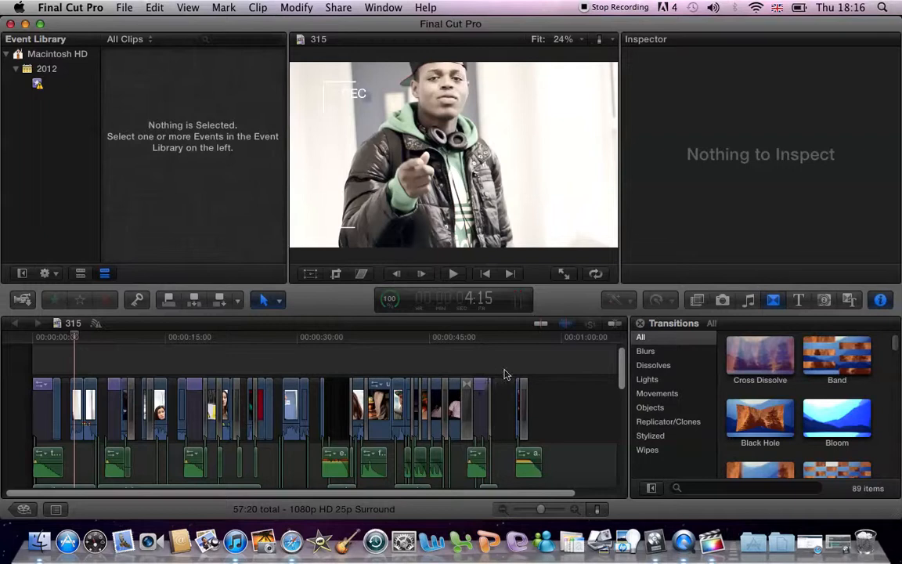
Add the Assembler title from the titles collection as a connected clip above the video at 4:15.
{"action": "left_click", "coordinate": [800, 301]}
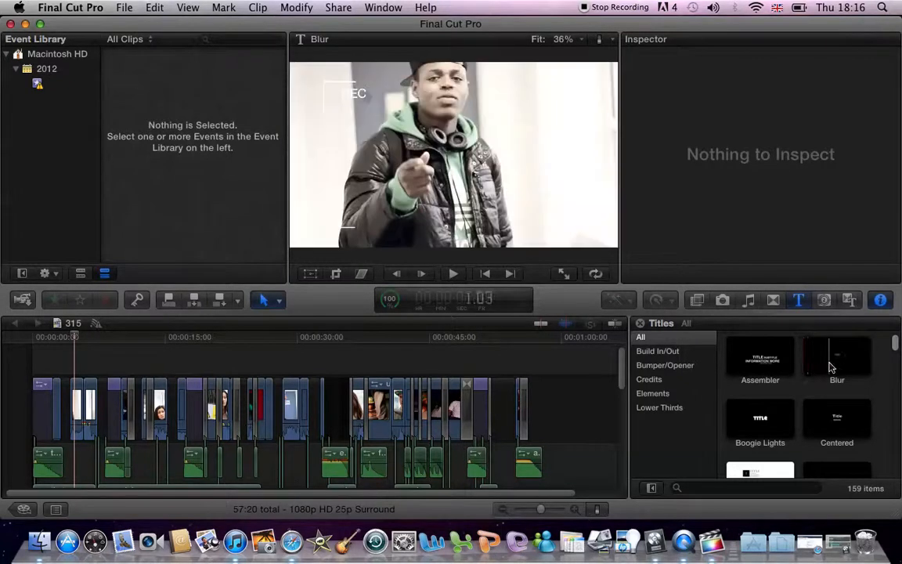
{"action": "left_click", "coordinate": [761, 362]}
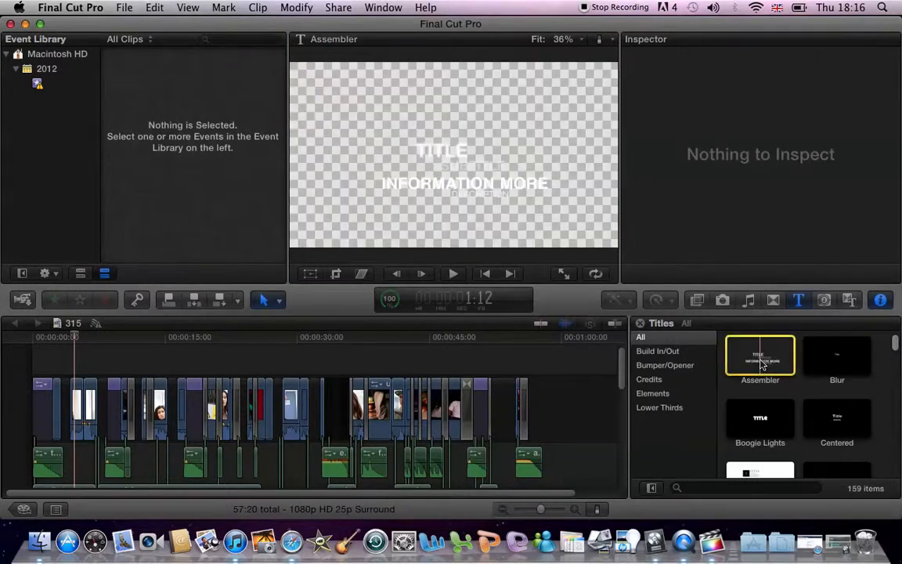
{"action": "key", "text": "q"}
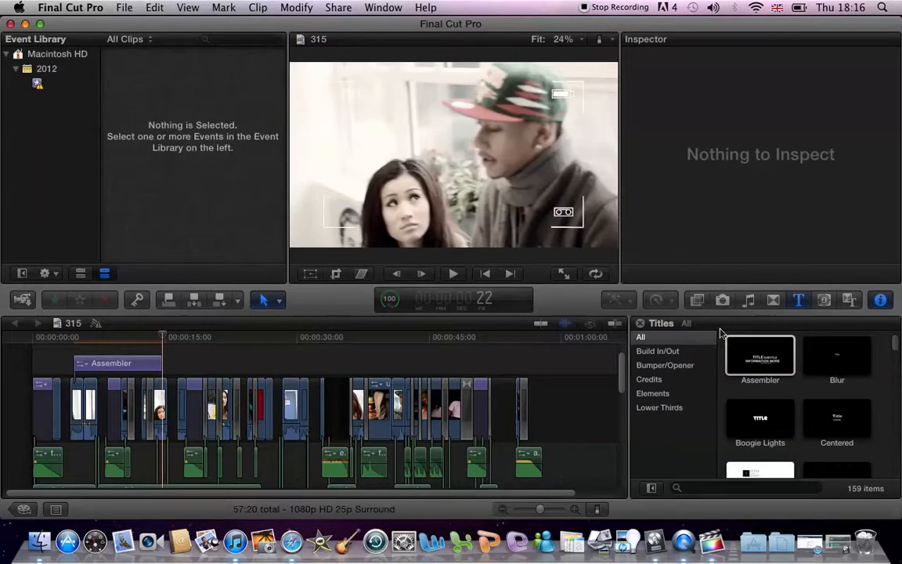
{"action": "left_click_drag", "start_coordinate": [746, 352], "coordinate": [639, 300]}
Replace the word TITLE in the Assembler title with "horror".
{"action": "left_click", "coordinate": [116, 364]}
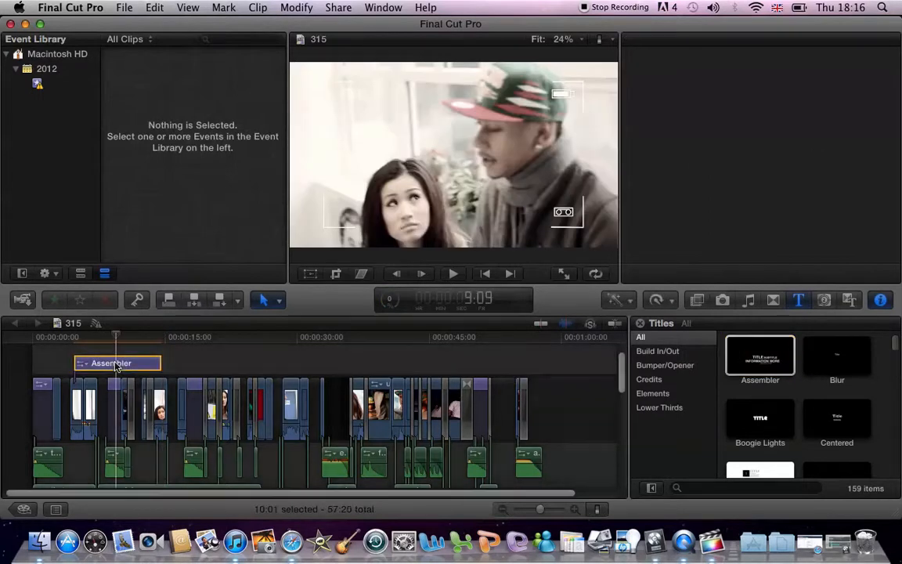
{"action": "double_click", "coordinate": [116, 364]}
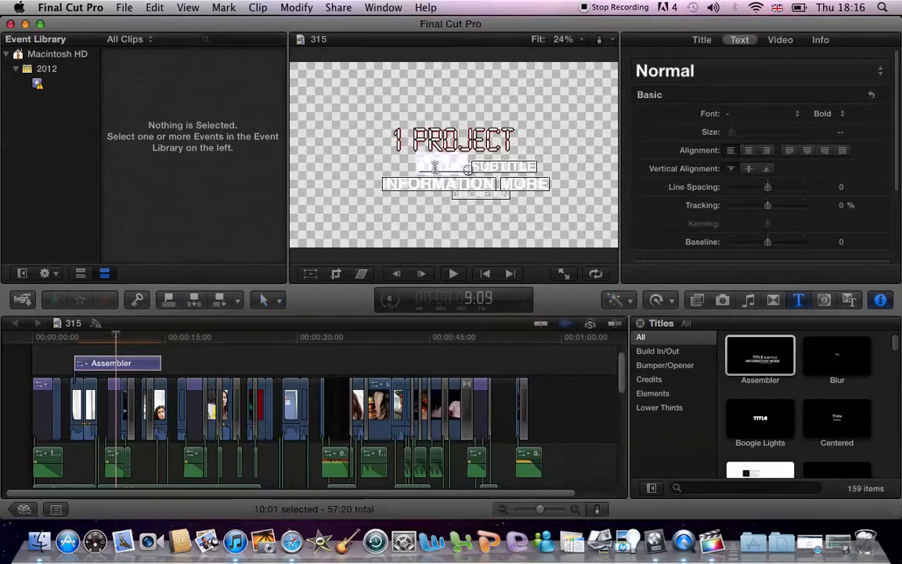
{"action": "left_click", "coordinate": [438, 166]}
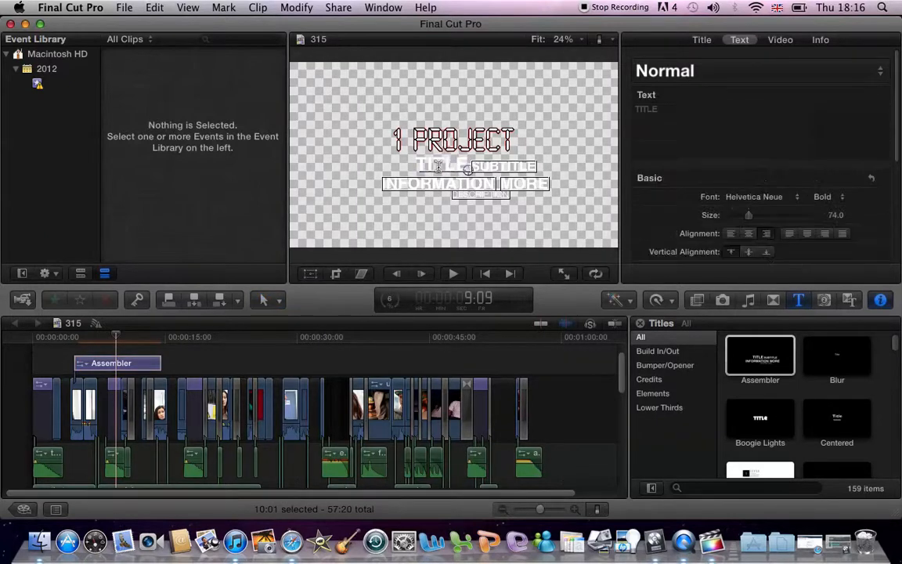
{"action": "left_click", "coordinate": [661, 109]}
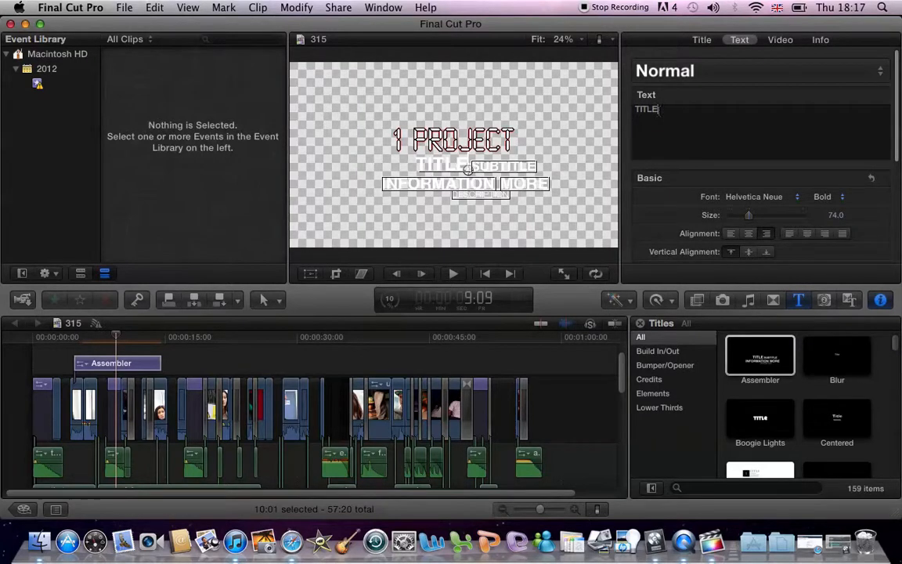
{"action": "key", "text": "BackSpace"}
{"action": "key", "text": "BackSpace"}
{"action": "key", "text": "BackSpace"}
{"action": "key", "text": "BackSpace"}
{"action": "key", "text": "BackSpace"}
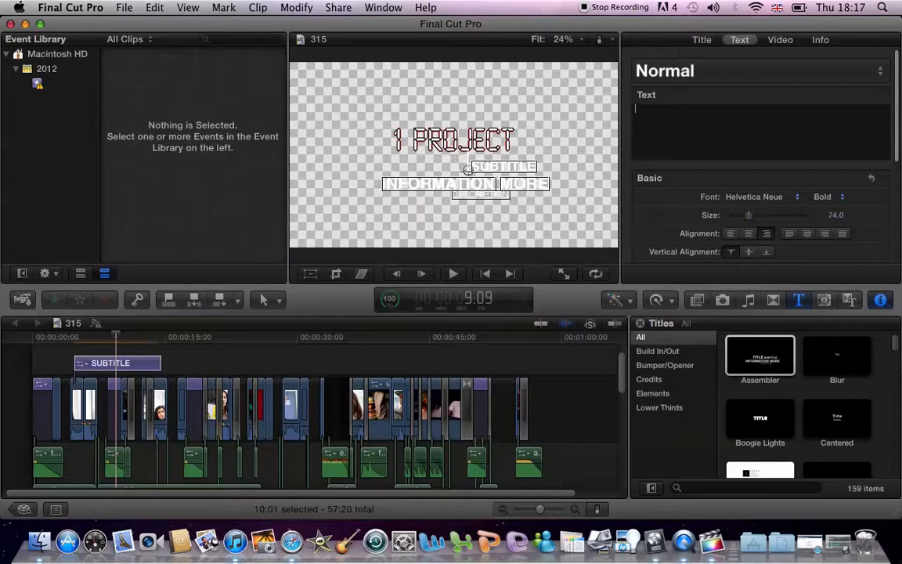
{"action": "type", "text": "horror"}
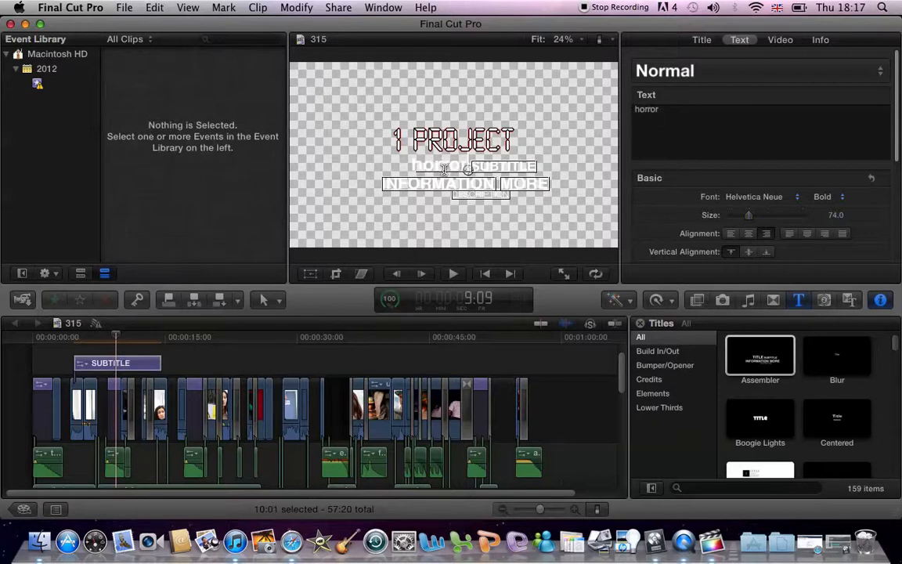
Delete the Assembler title clip containing "horror" from above the video.
{"action": "left_click_drag", "start_coordinate": [415, 165], "coordinate": [457, 167]}
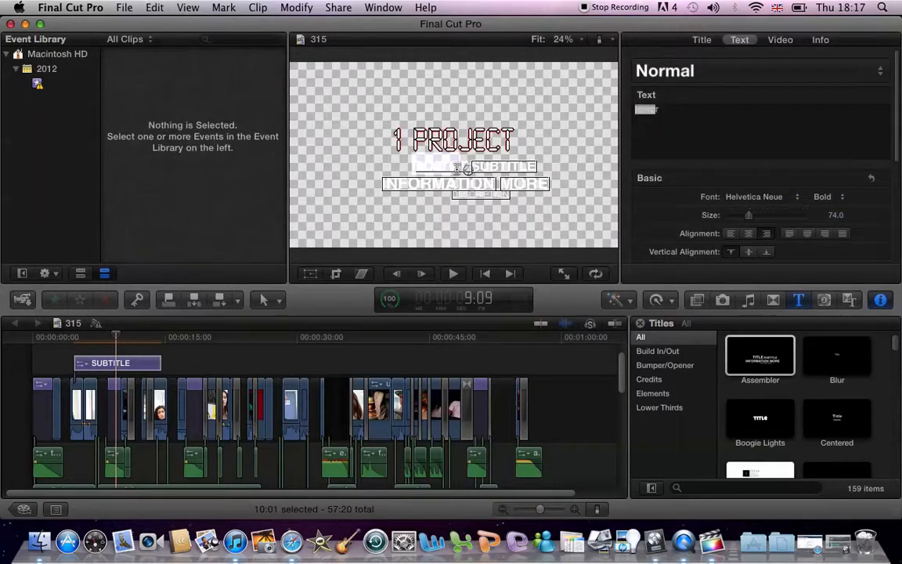
{"action": "left_click", "coordinate": [678, 128]}
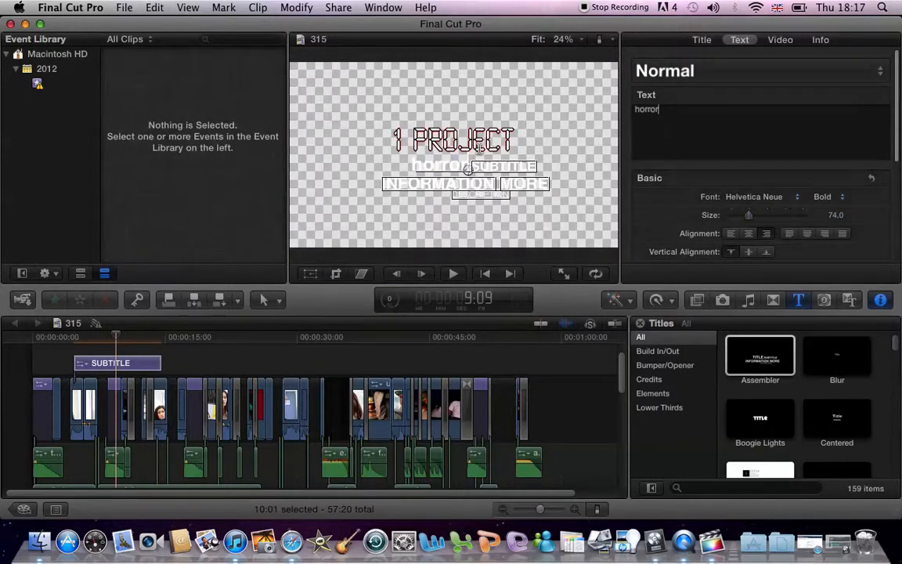
{"action": "left_click", "coordinate": [136, 364]}
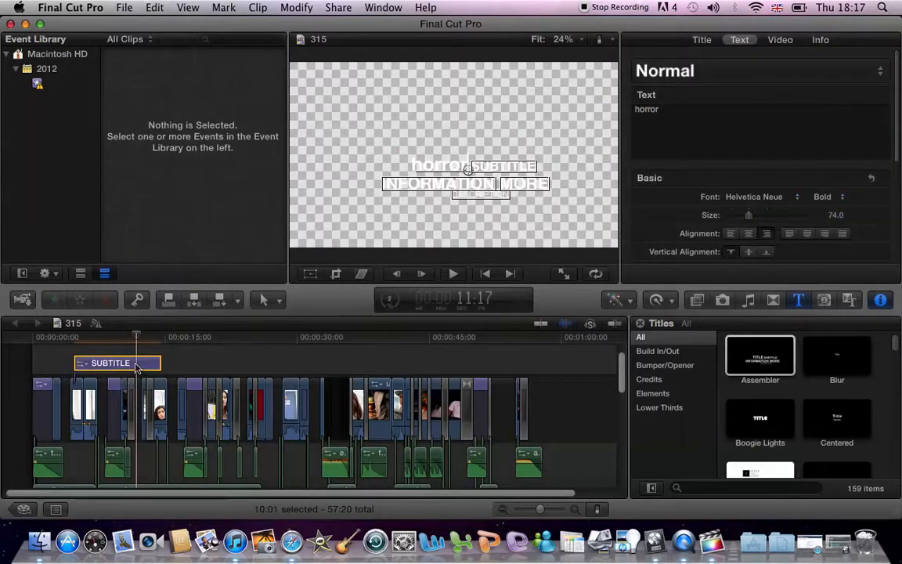
{"action": "key", "text": "Delete"}
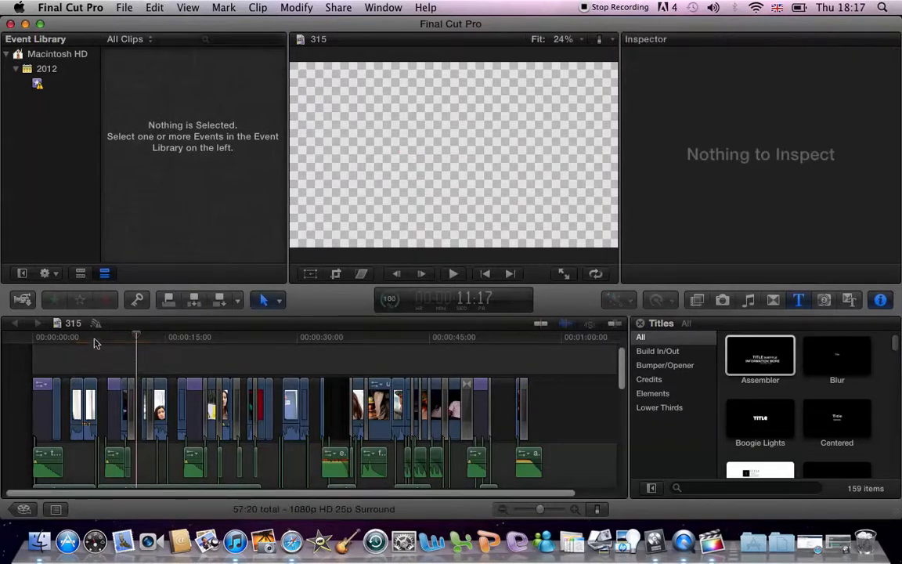
Play the opening second of the project from the beginning and look over the audio clips beneath the video.
{"action": "left_click", "coordinate": [32, 345]}
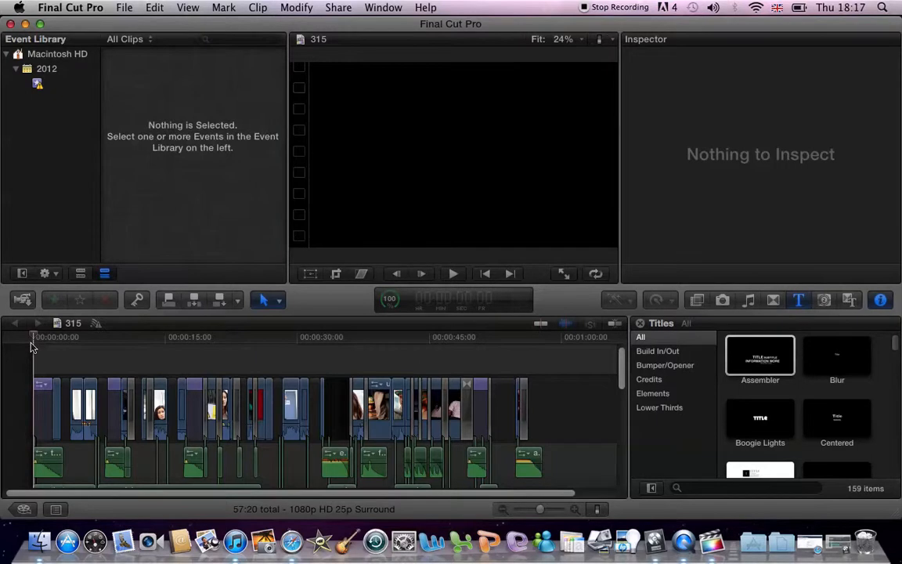
{"action": "key", "text": "space"}
{"action": "key", "text": "space"}
{"action": "scroll", "coordinate": [114, 388], "scroll_direction": "down", "scroll_amount": 3}
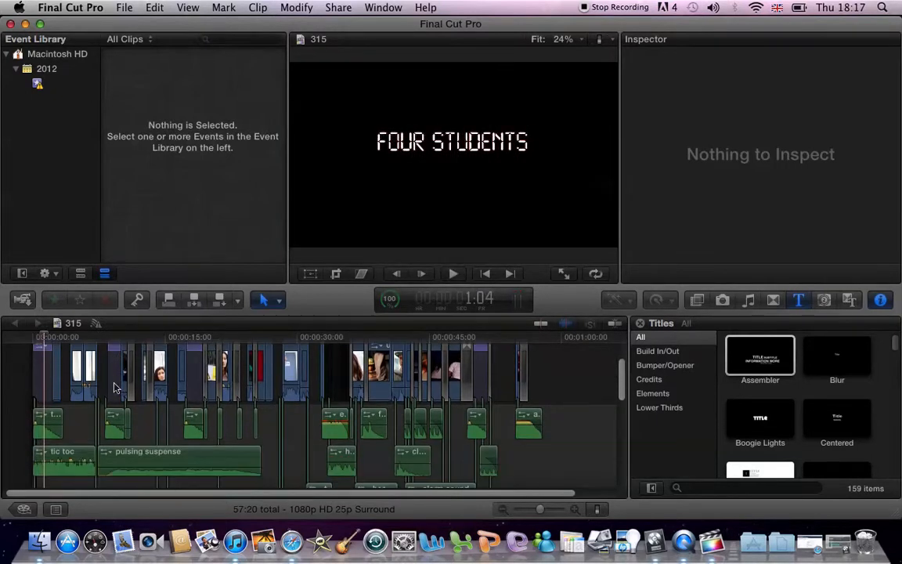
{"action": "scroll", "coordinate": [114, 388], "scroll_direction": "up", "scroll_amount": 3}
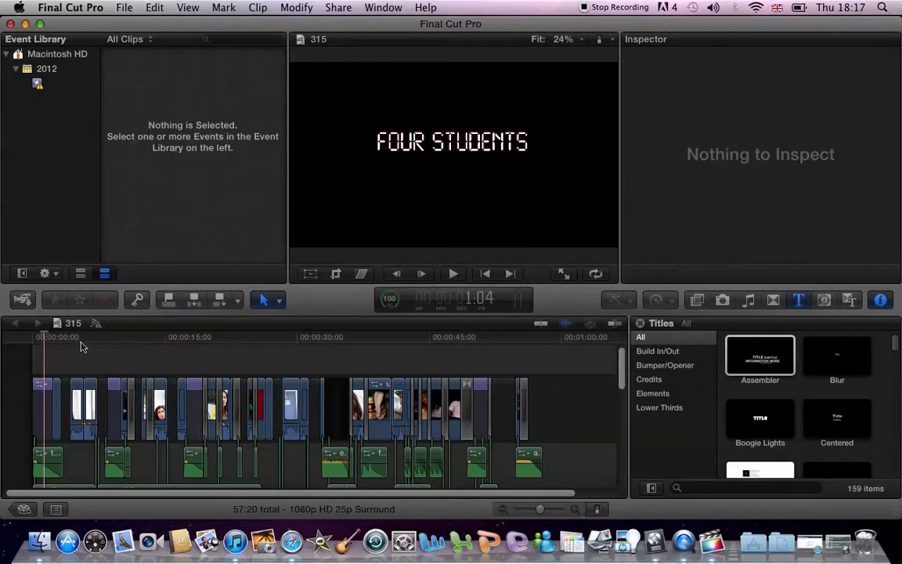
Examine the effects applied to the old school and calm video clips in the first 15 seconds.
{"action": "left_click", "coordinate": [79, 388]}
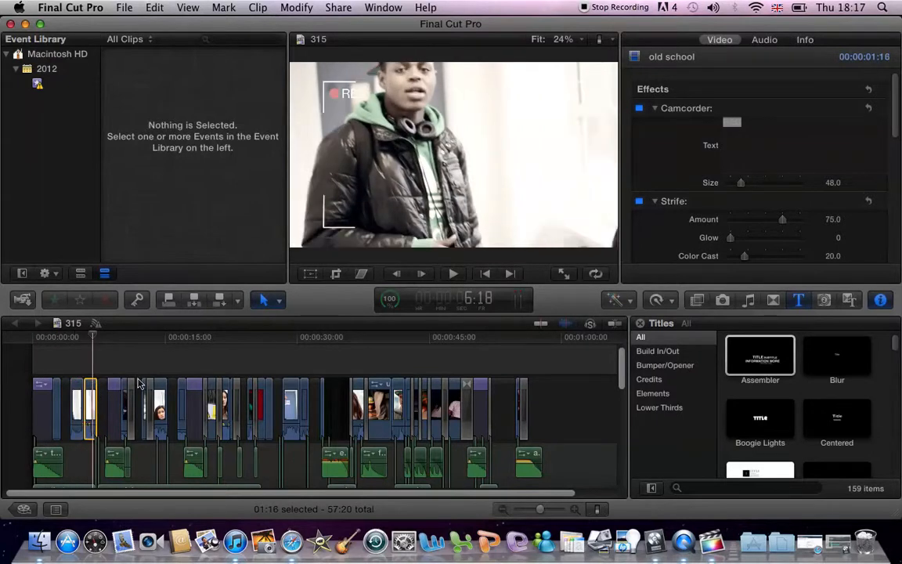
{"action": "left_click", "coordinate": [125, 388]}
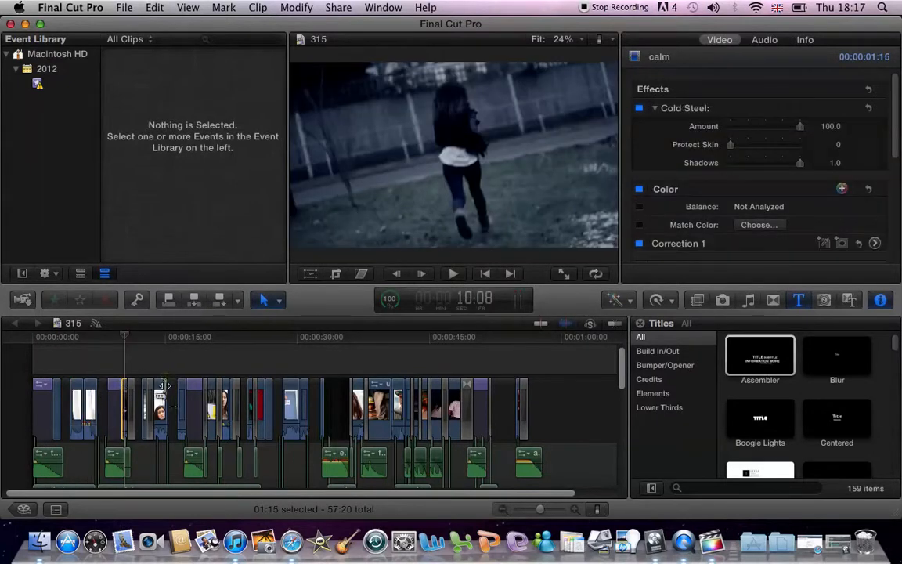
{"action": "left_click", "coordinate": [165, 389]}
{"action": "left_click", "coordinate": [159, 392]}
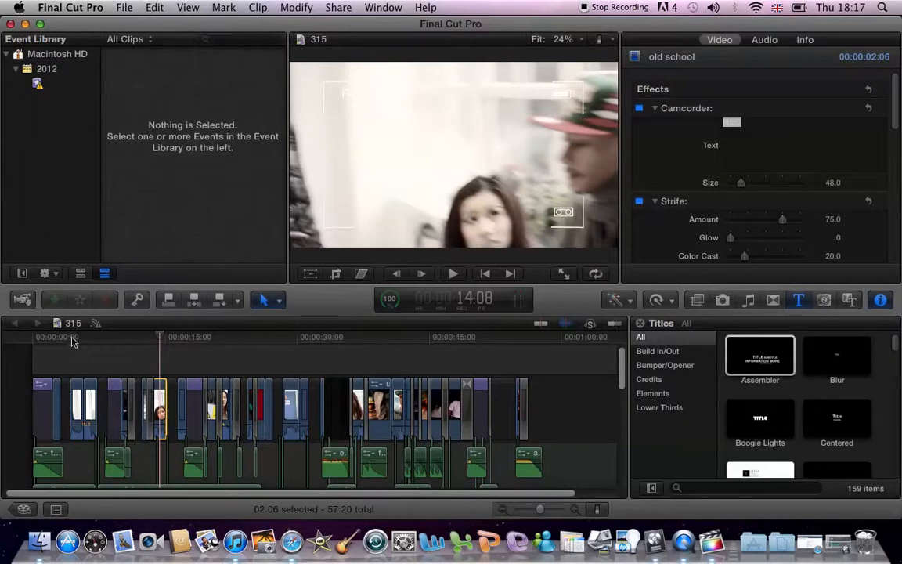
Play the sequence from about 4 seconds through the old school clips and review all the audio layers beneath.
{"action": "left_click", "coordinate": [73, 339]}
{"action": "key", "text": "space"}
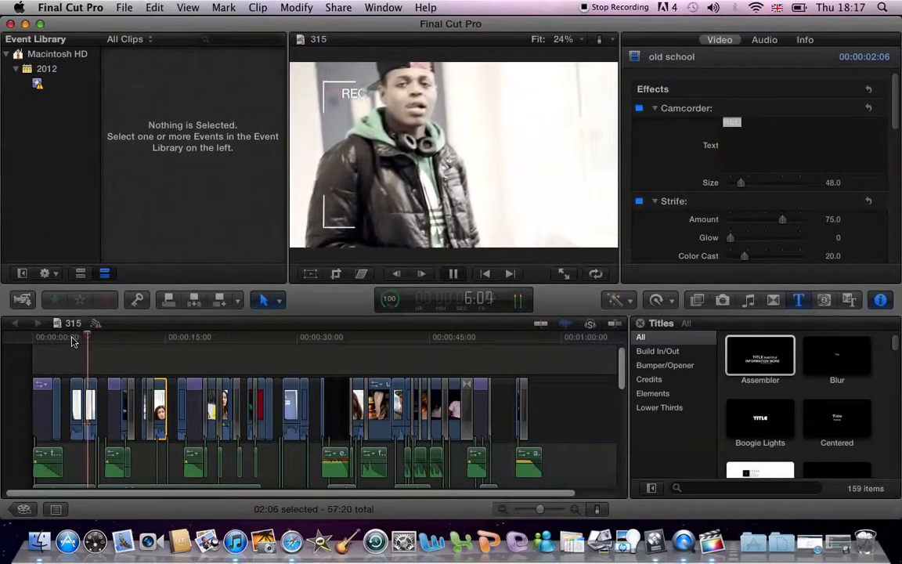
{"action": "key", "text": "space"}
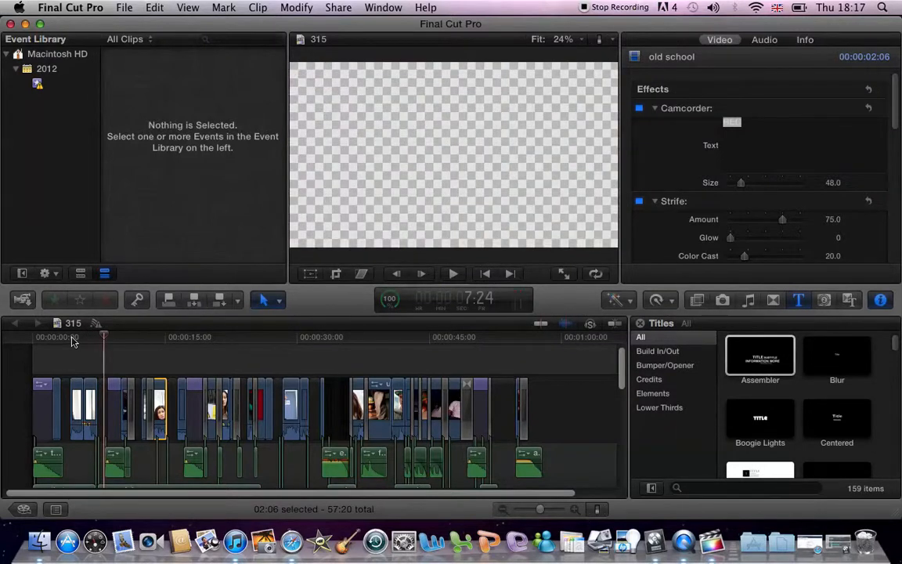
{"action": "scroll", "coordinate": [152, 444], "scroll_direction": "down", "scroll_amount": 3}
{"action": "scroll", "coordinate": [152, 443], "scroll_direction": "down", "scroll_amount": 3}
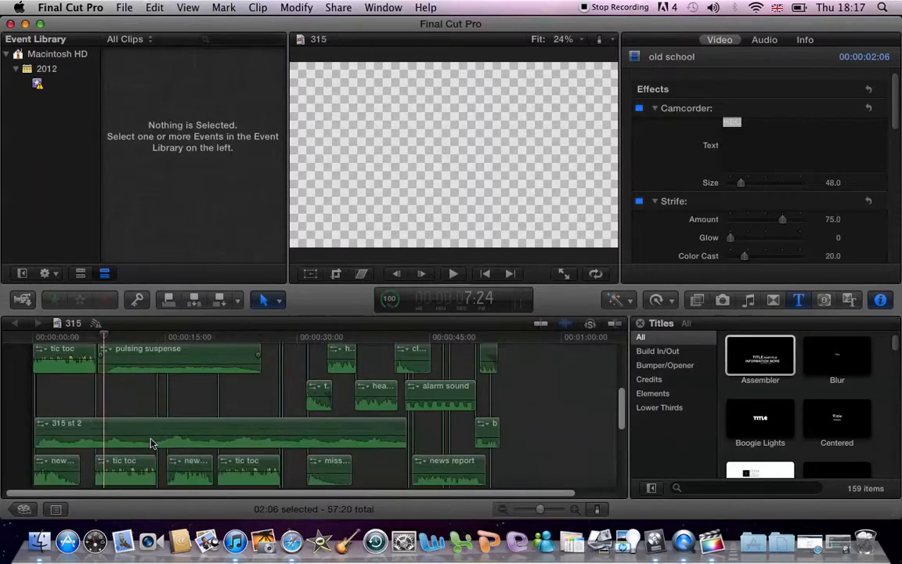
{"action": "scroll", "coordinate": [152, 443], "scroll_direction": "up", "scroll_amount": 4}
{"action": "scroll", "coordinate": [152, 443], "scroll_direction": "up", "scroll_amount": 2}
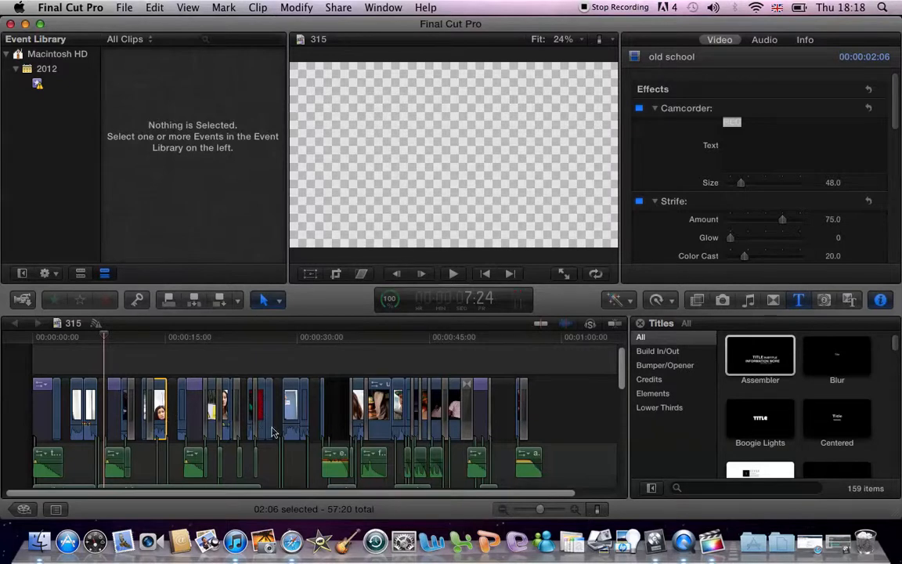
Play the first old school clip from its start at 4:05 to preview its normal speed.
{"action": "left_click_drag", "start_coordinate": [541, 511], "coordinate": [551, 510]}
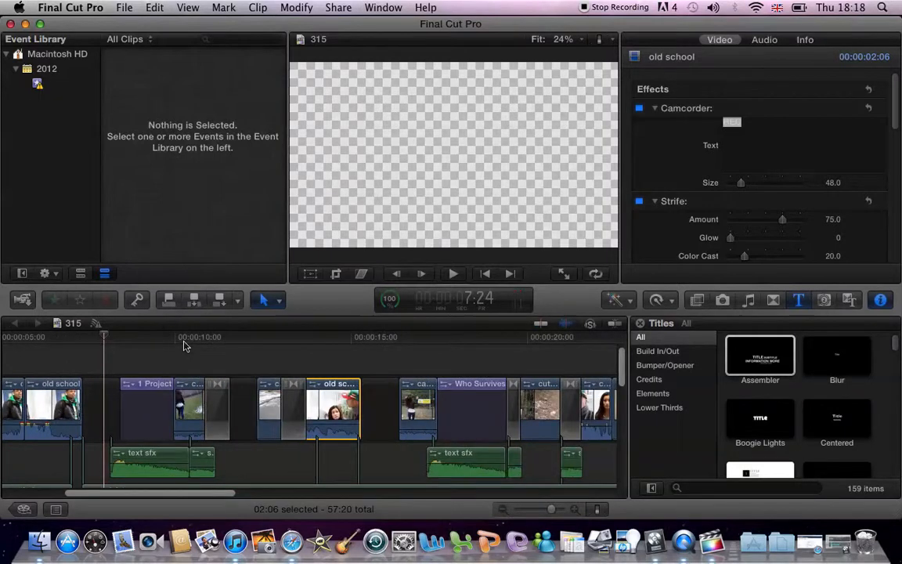
{"action": "scroll", "coordinate": [186, 346], "scroll_direction": "left", "scroll_amount": 5}
{"action": "left_click", "coordinate": [216, 378]}
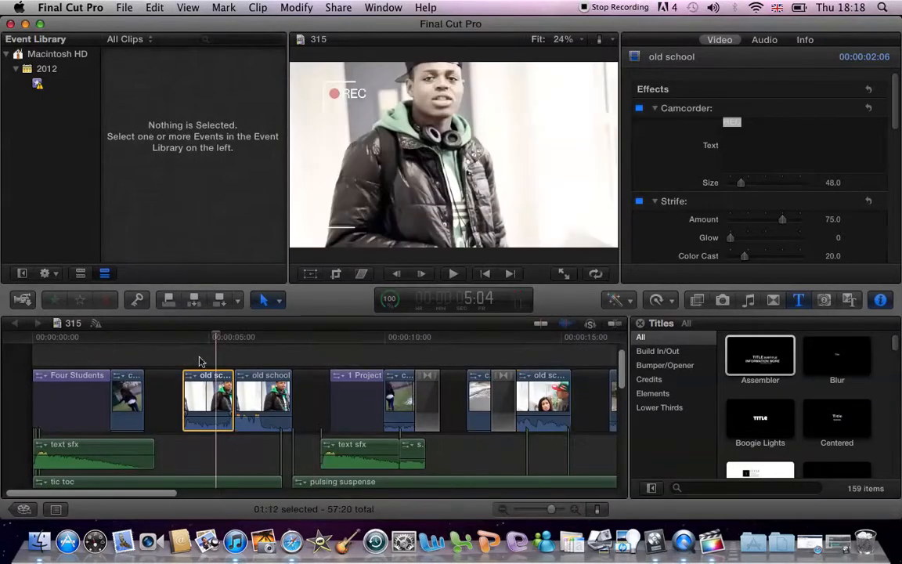
{"action": "left_click", "coordinate": [182, 339]}
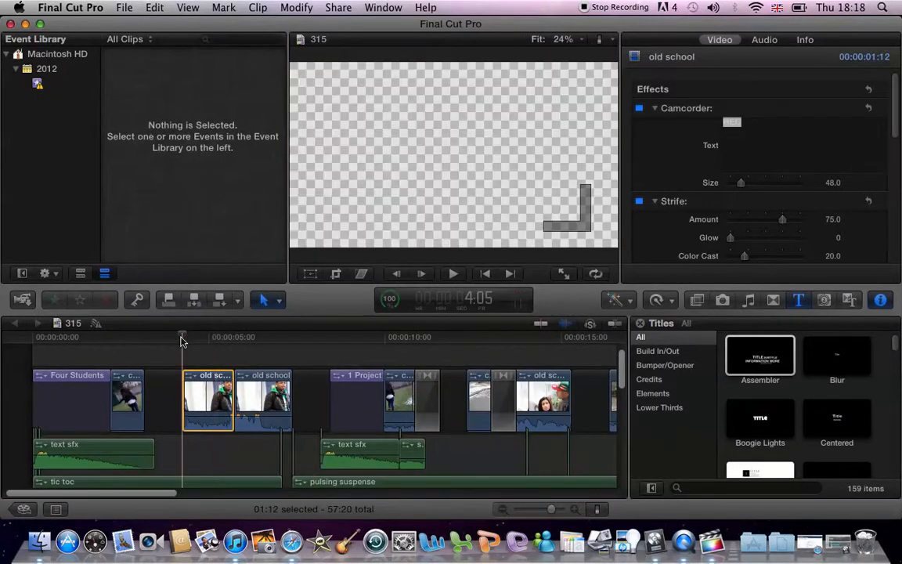
{"action": "key", "text": "space"}
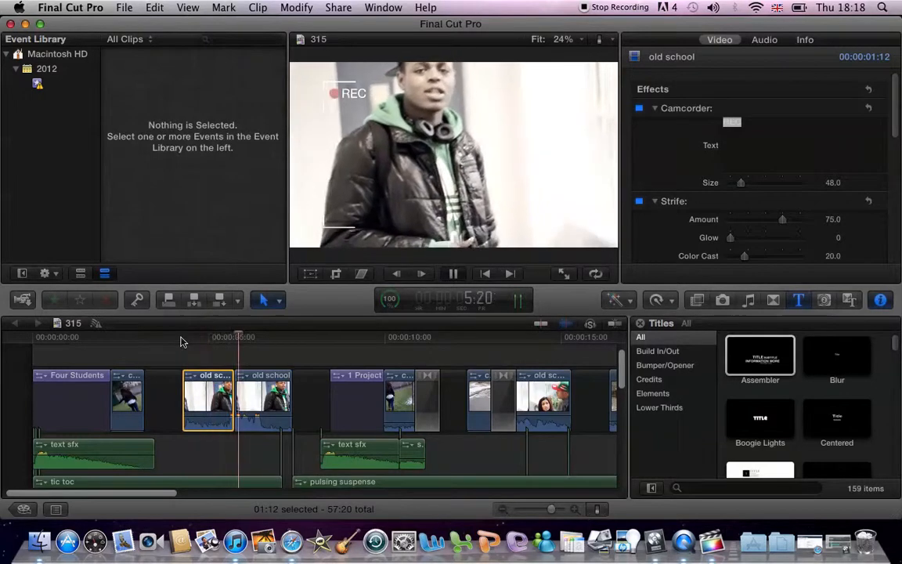
{"action": "key", "text": "space"}
Retime the first old school clip to the Fast 2x speed preset.
{"action": "left_click", "coordinate": [225, 357]}
{"action": "left_click", "coordinate": [222, 390]}
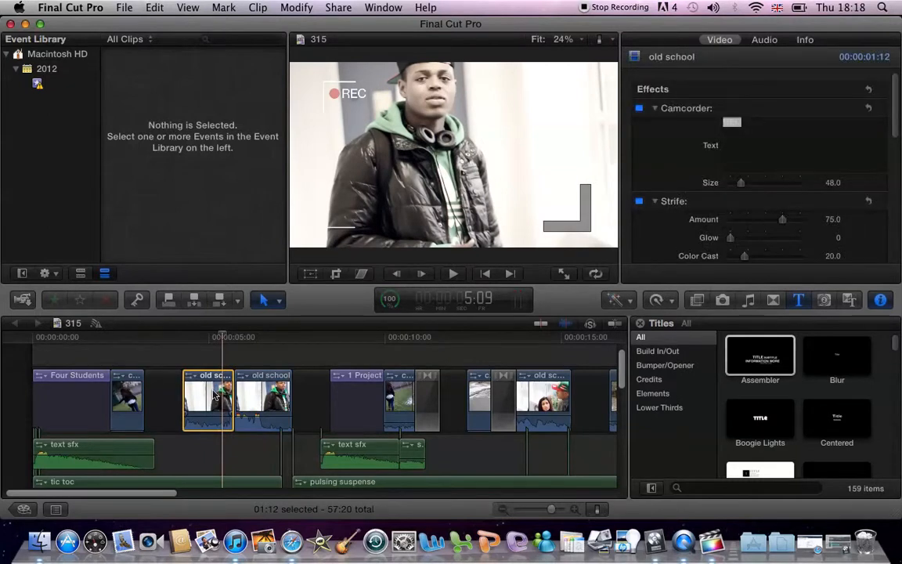
{"action": "right_click", "coordinate": [215, 395]}
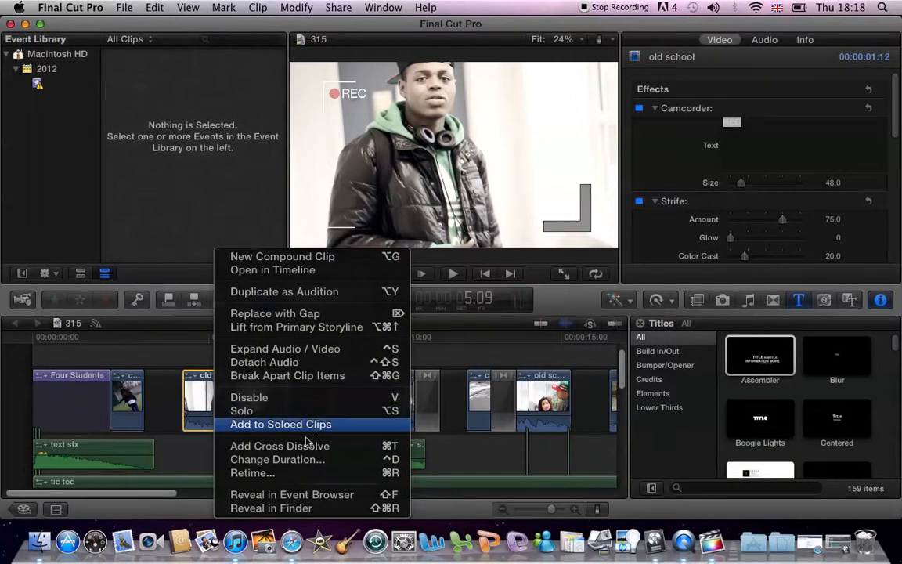
{"action": "left_click", "coordinate": [279, 473]}
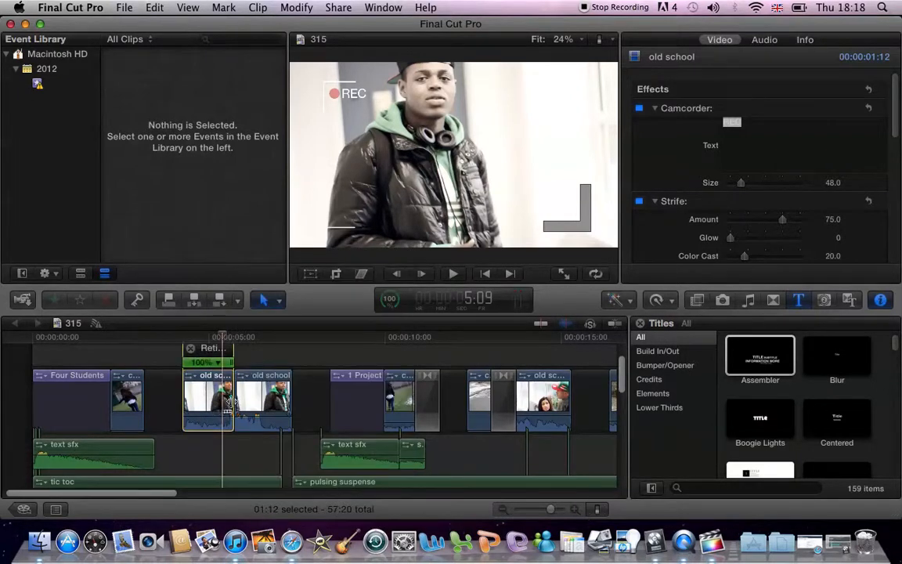
{"action": "left_click", "coordinate": [221, 365]}
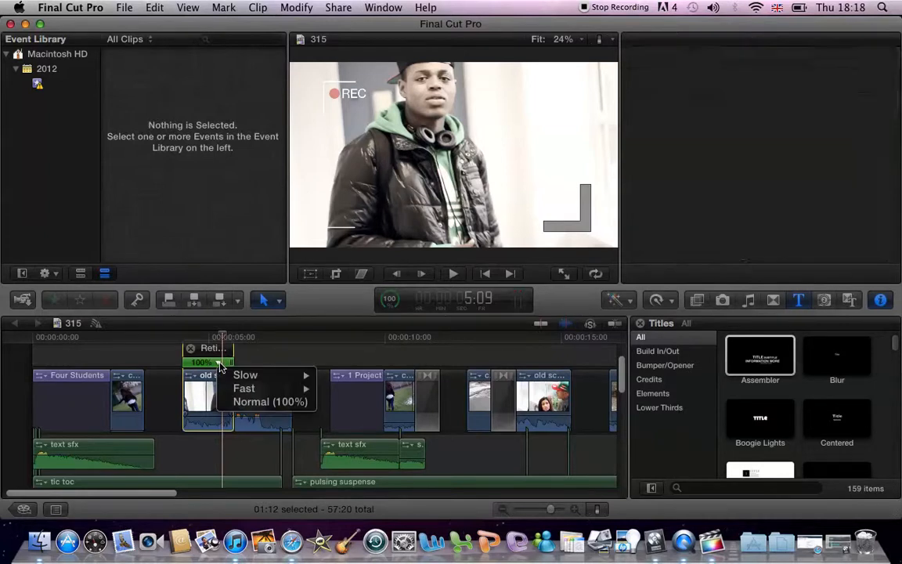
{"action": "mouse_move", "coordinate": [257, 379]}
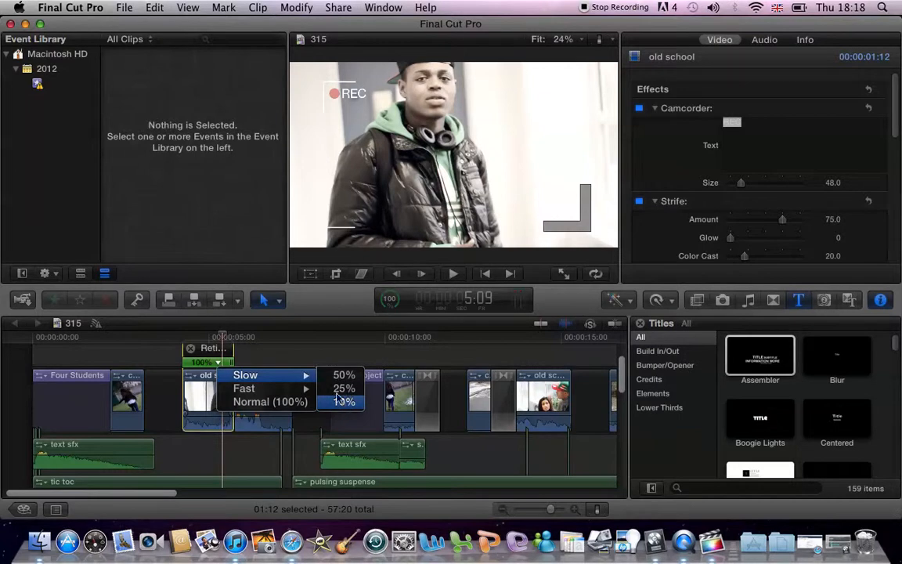
{"action": "mouse_move", "coordinate": [289, 396]}
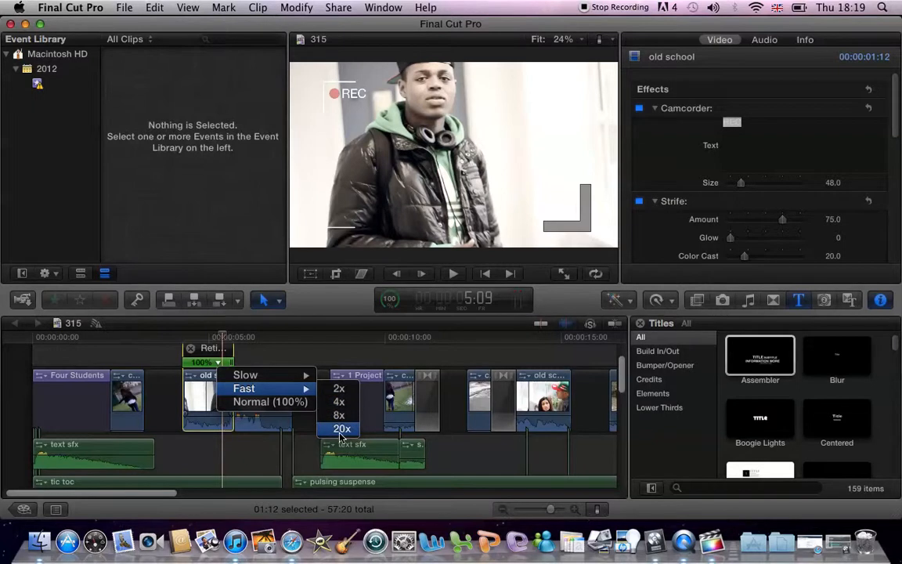
{"action": "left_click", "coordinate": [337, 389]}
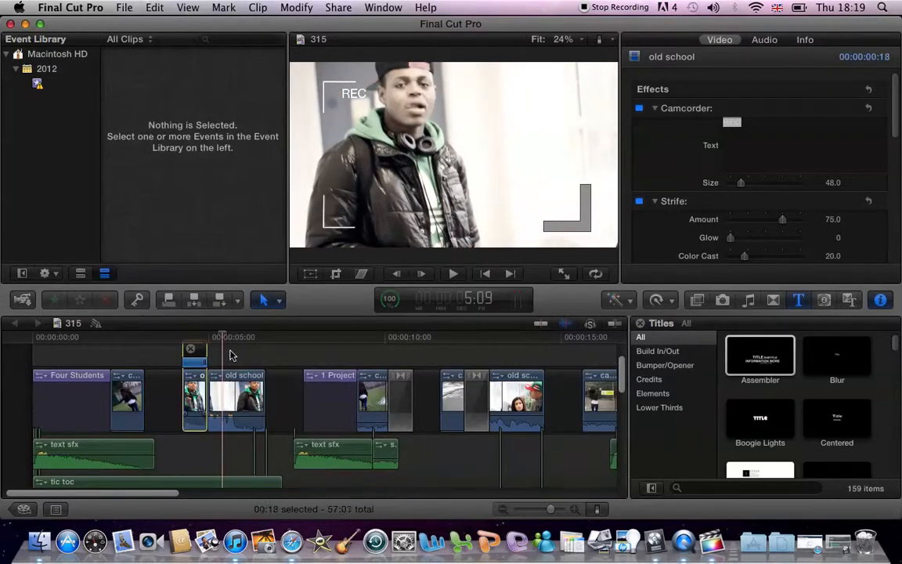
Try to play the sped-up old school clip from 4:06, dismiss the dropped-frames warning, and clear the clip selection.
{"action": "left_click", "coordinate": [184, 342]}
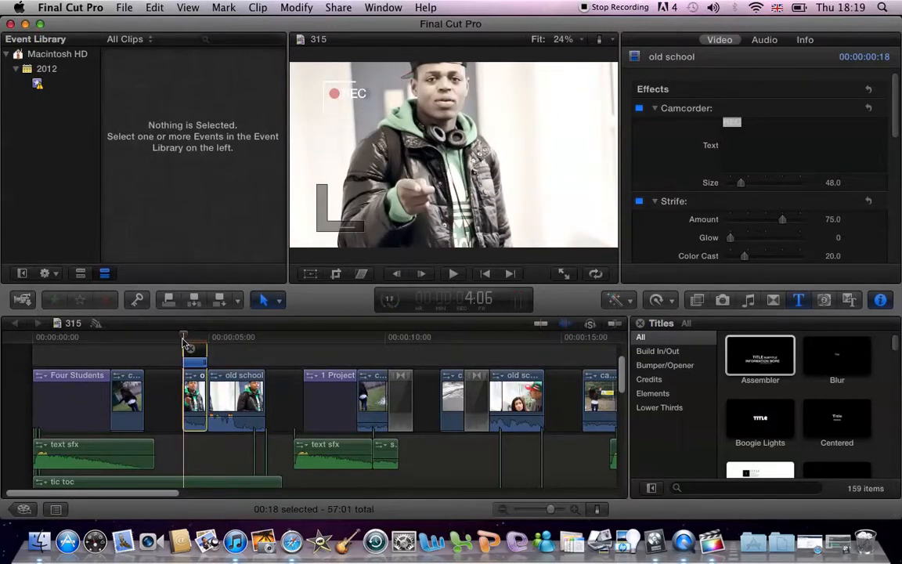
{"action": "key", "text": "space"}
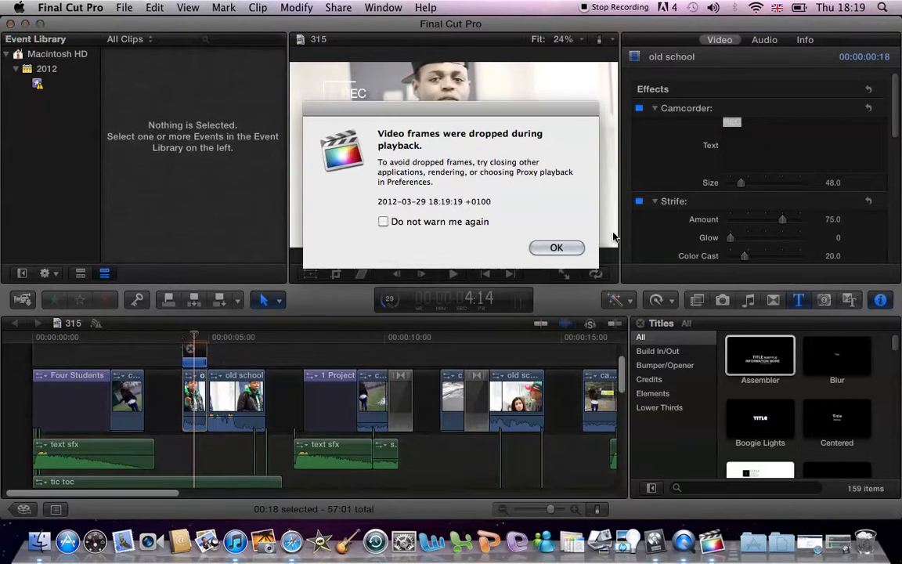
{"action": "left_click", "coordinate": [557, 248]}
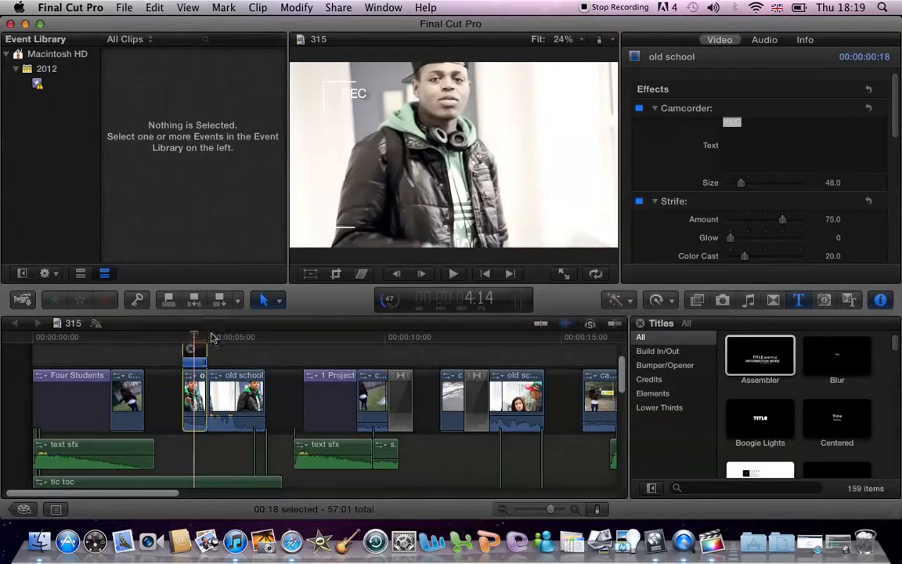
{"action": "left_click", "coordinate": [217, 357]}
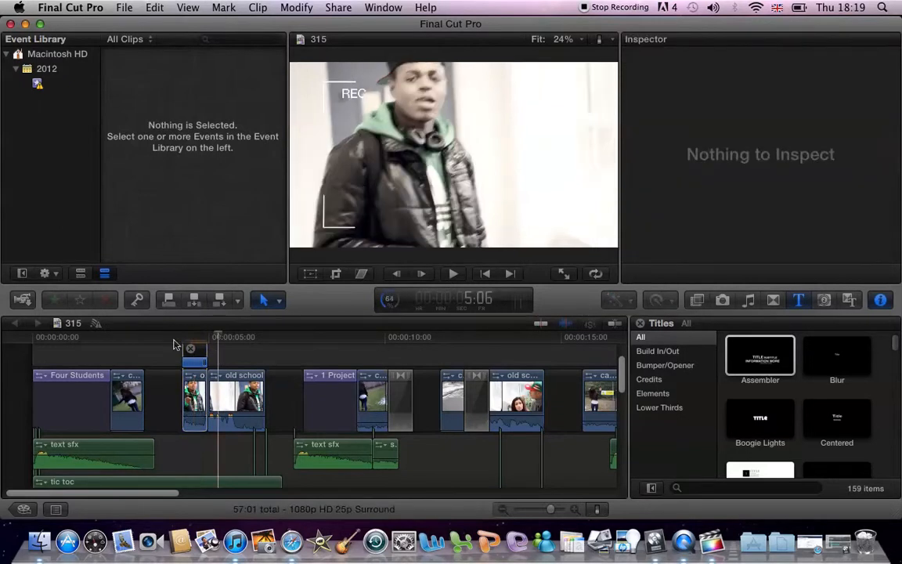
Play the sped-up old school clip twice from its start at 4:06 to check the faster motion.
{"action": "left_click", "coordinate": [175, 338]}
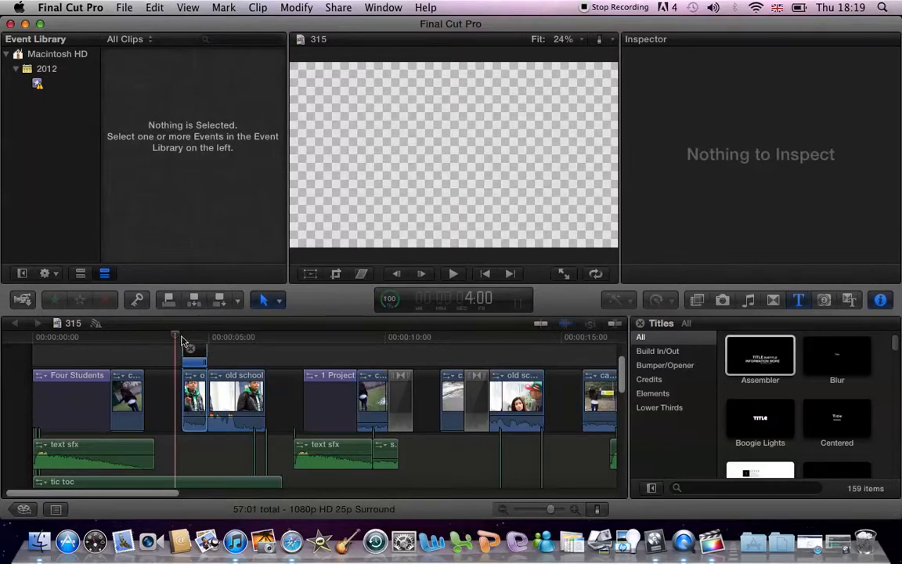
{"action": "left_click", "coordinate": [183, 342]}
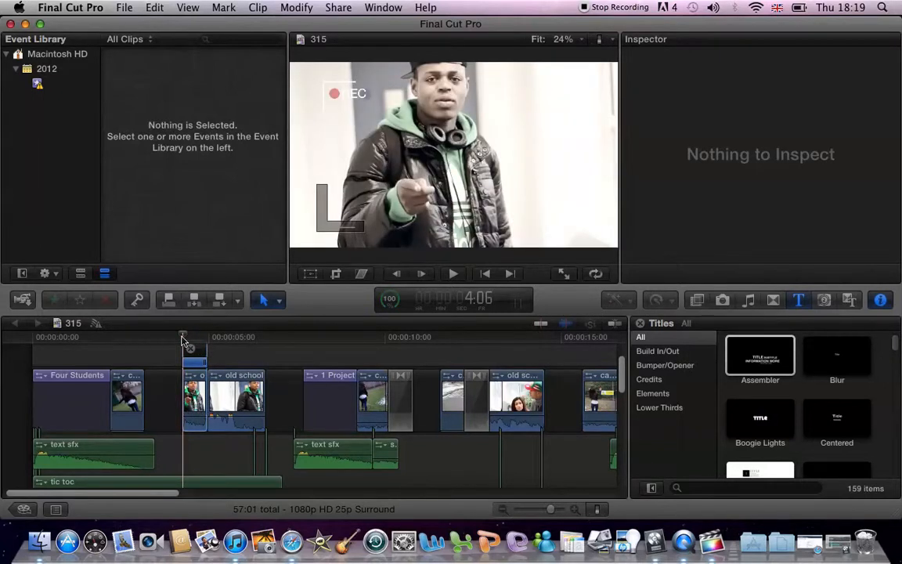
{"action": "key", "text": "space"}
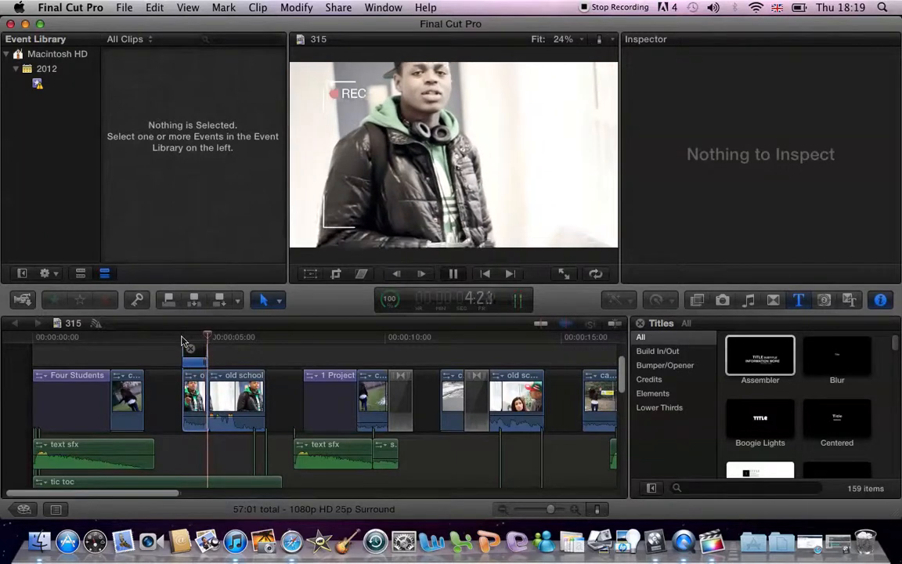
{"action": "key", "text": "space"}
{"action": "left_click", "coordinate": [181, 341]}
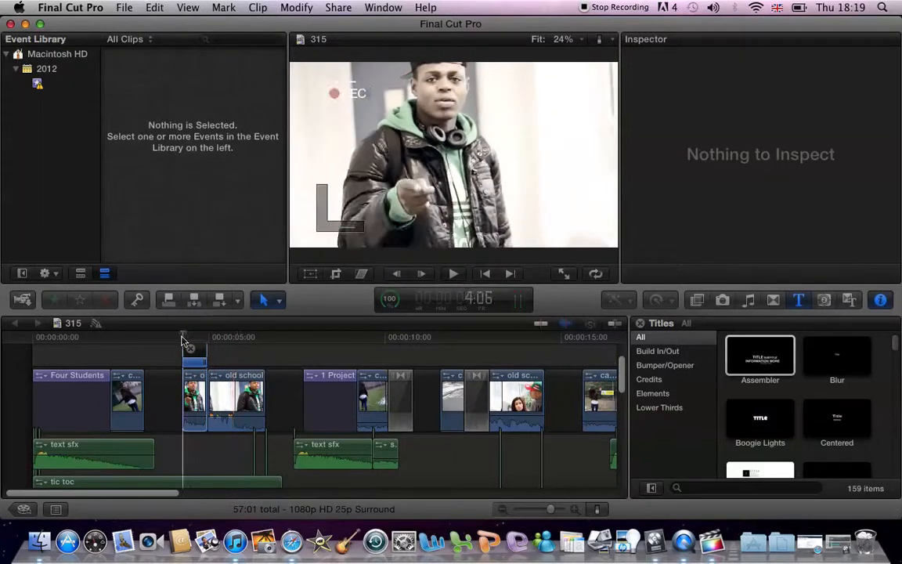
{"action": "key", "text": "space"}
{"action": "key", "text": "space"}
Retime the first old school clip to the Slow 50% speed preset.
{"action": "left_click", "coordinate": [191, 392]}
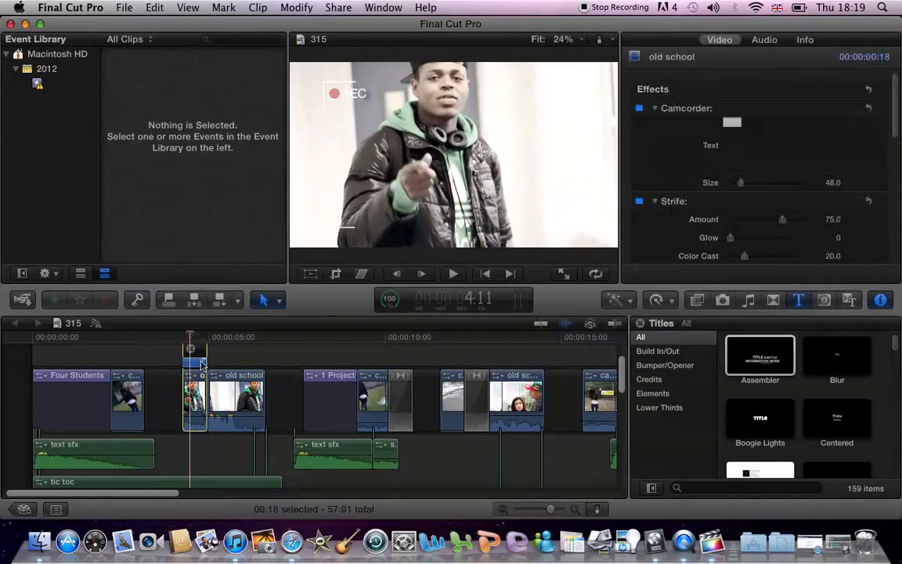
{"action": "mouse_move", "coordinate": [551, 512]}
{"action": "left_mouse_down"}
{"action": "mouse_move", "coordinate": [544, 513]}
{"action": "mouse_move", "coordinate": [555, 512]}
{"action": "left_mouse_up"}
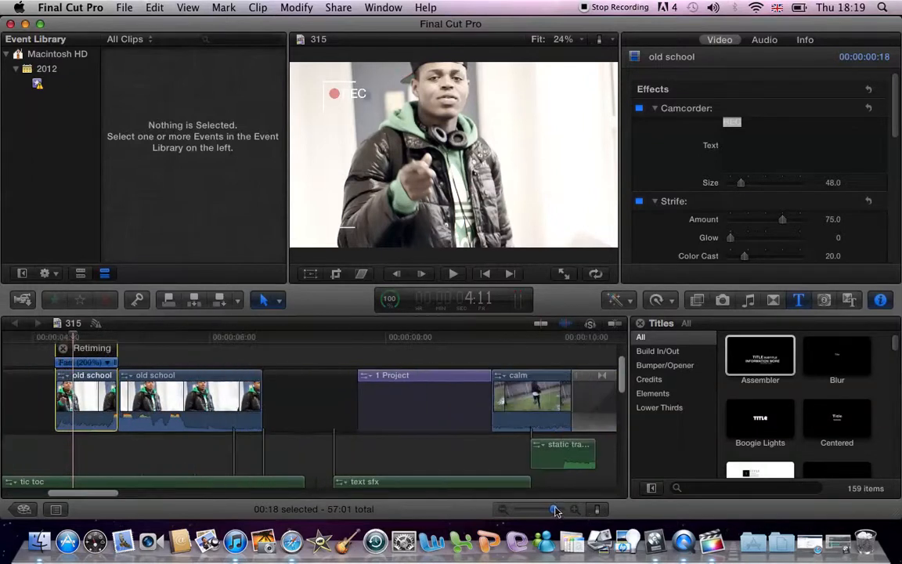
{"action": "left_click", "coordinate": [108, 362]}
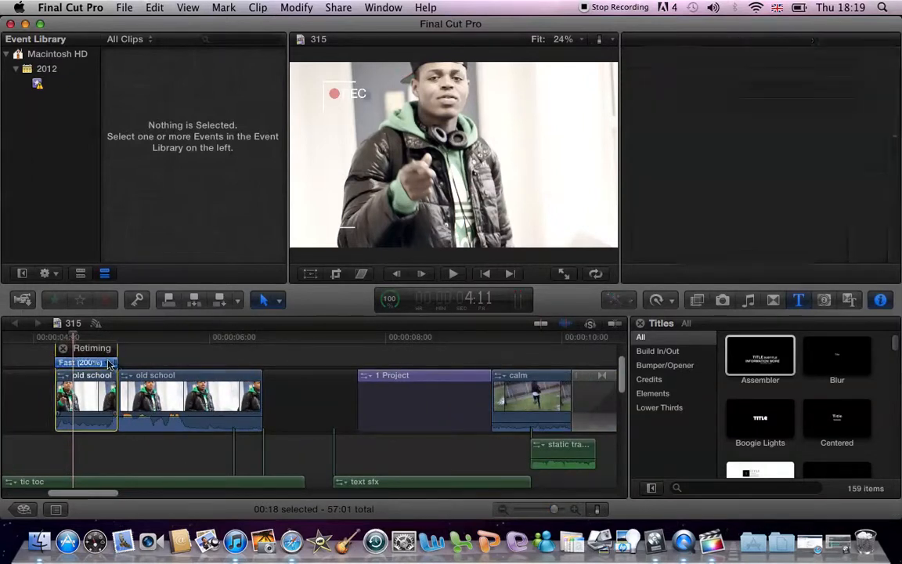
{"action": "left_click", "coordinate": [110, 362]}
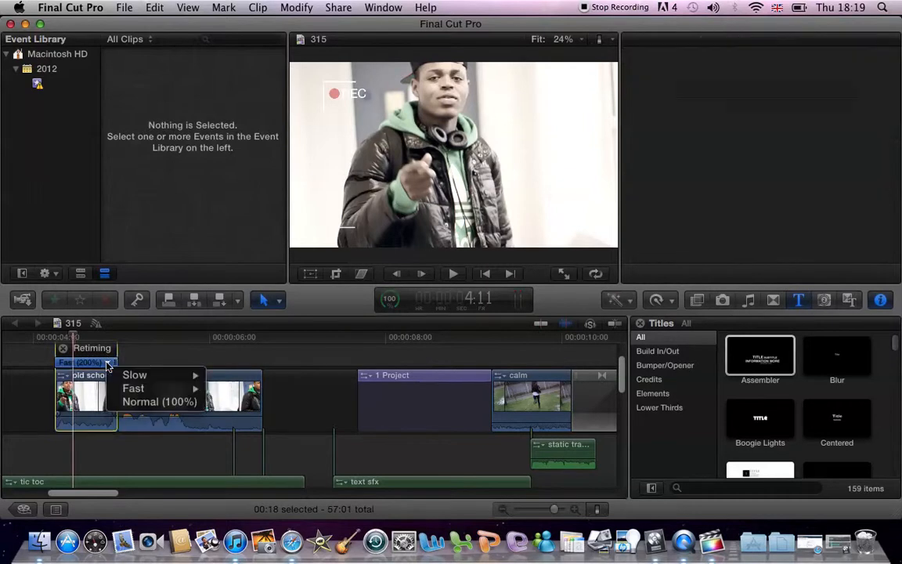
{"action": "mouse_move", "coordinate": [153, 375]}
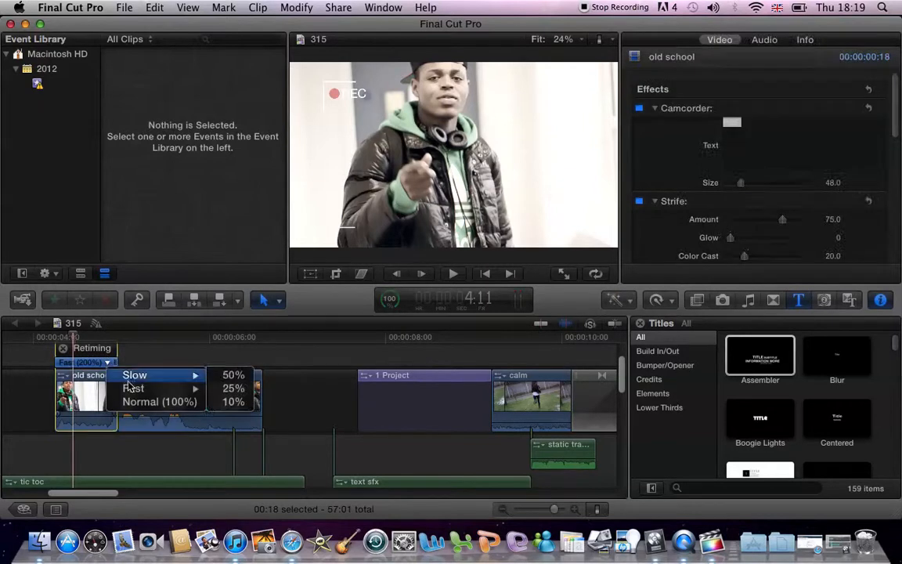
{"action": "left_click", "coordinate": [234, 375]}
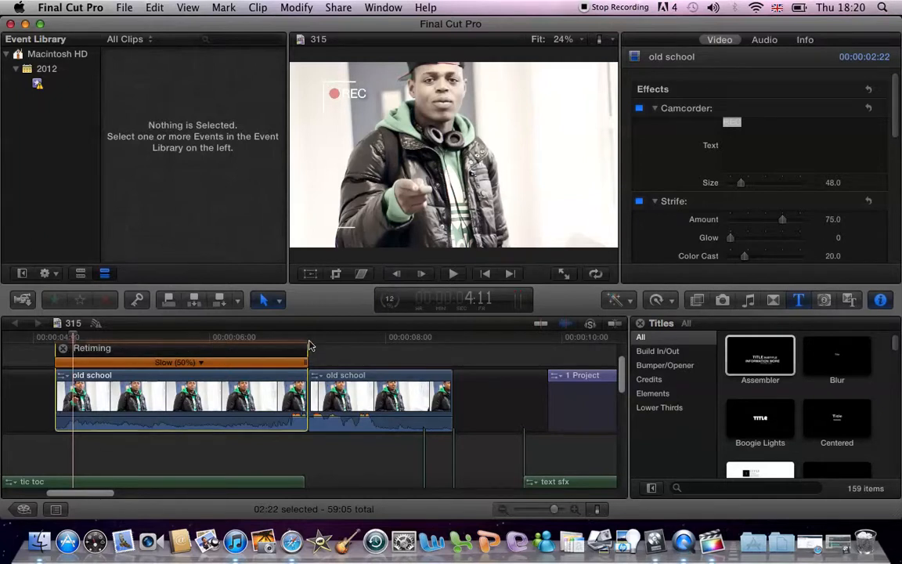
Play the slowed old school clip from just before its start at 4:05 to check the slow motion.
{"action": "left_click", "coordinate": [53, 339]}
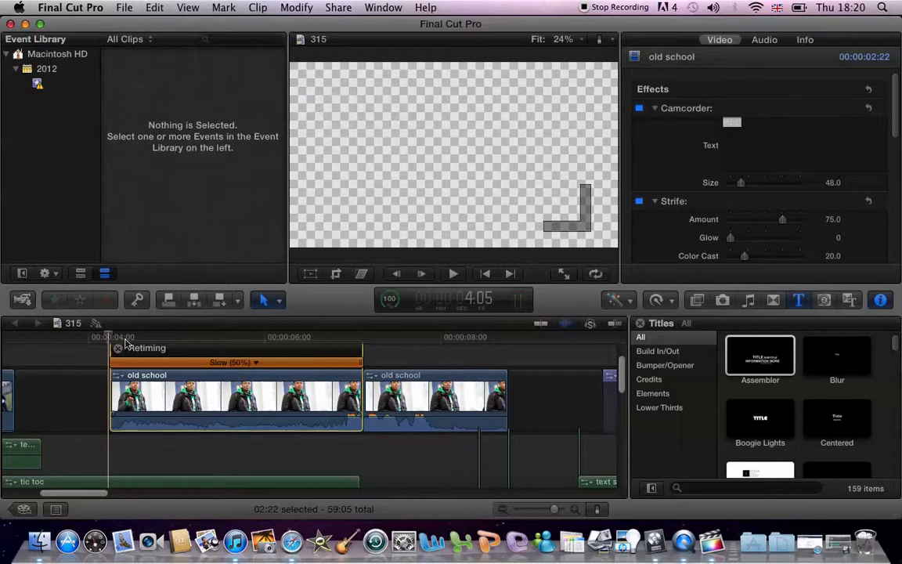
{"action": "key", "text": "space"}
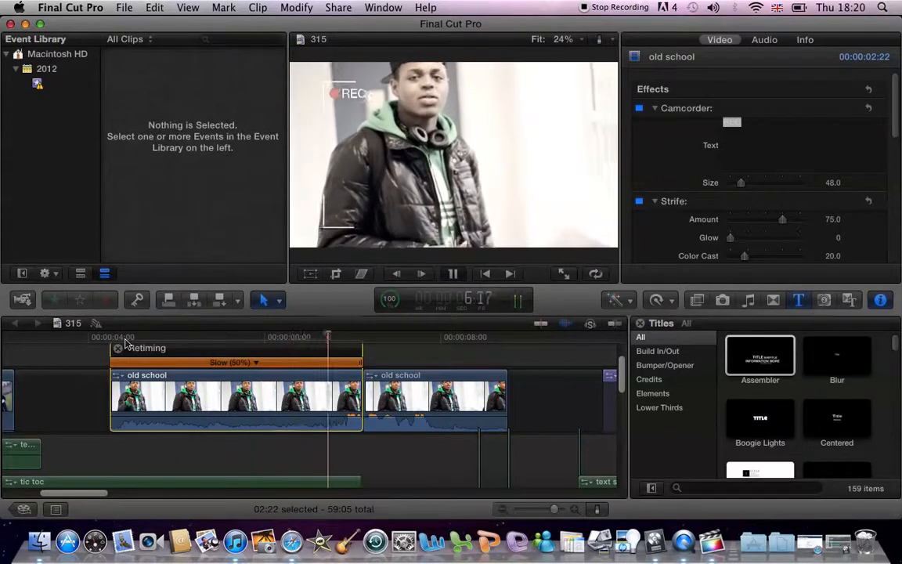
{"action": "key", "text": "space"}
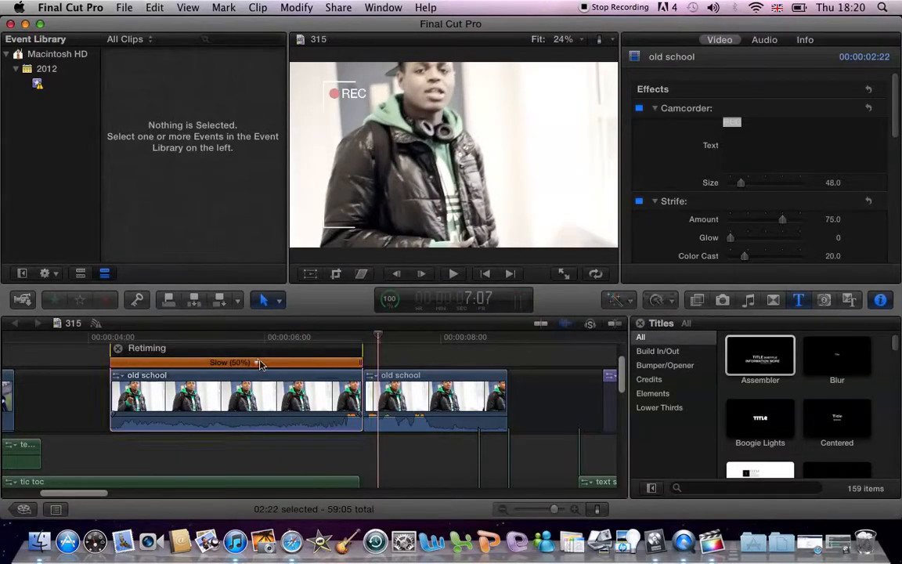
Reset the first old school clip to Normal (100%) speed and clear the clip selection.
{"action": "left_click", "coordinate": [256, 363]}
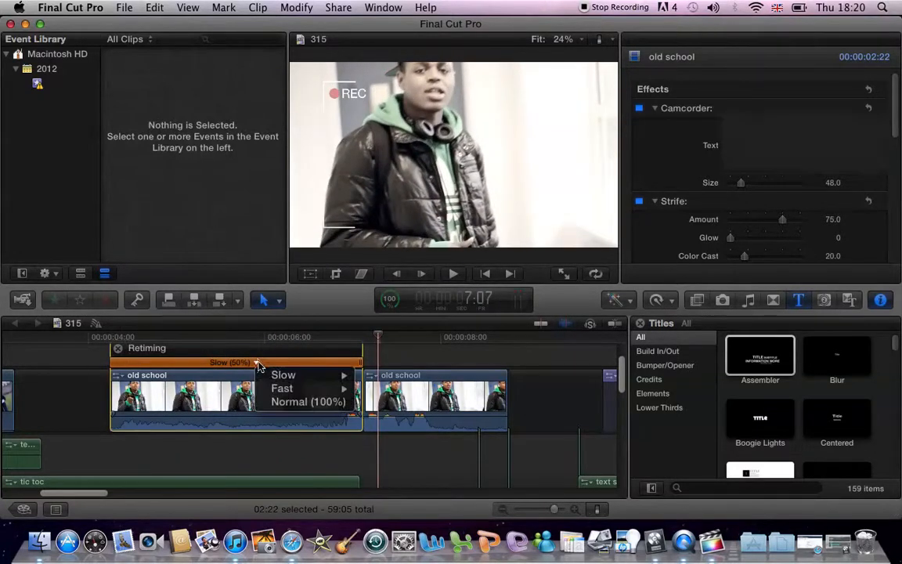
{"action": "left_click", "coordinate": [291, 403]}
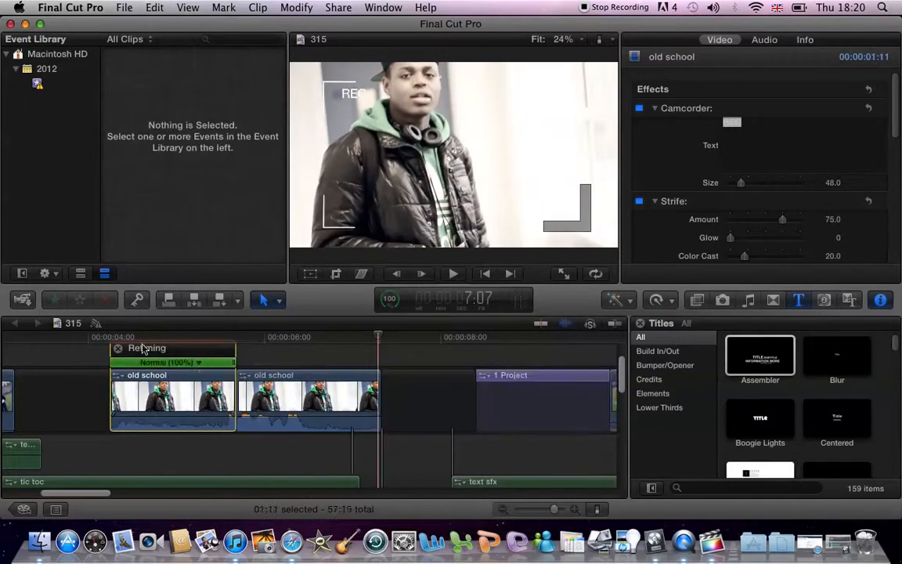
{"action": "left_click", "coordinate": [103, 338]}
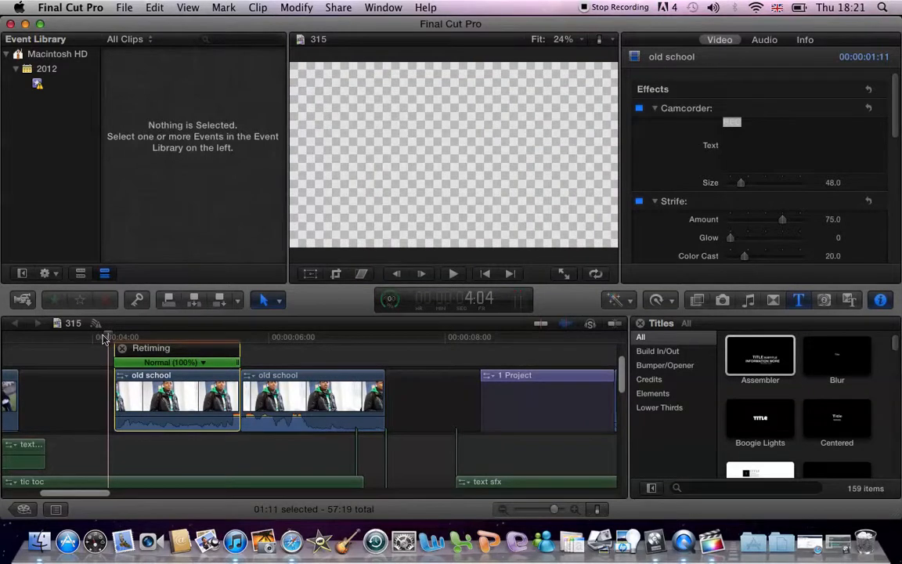
{"action": "left_click", "coordinate": [437, 353]}
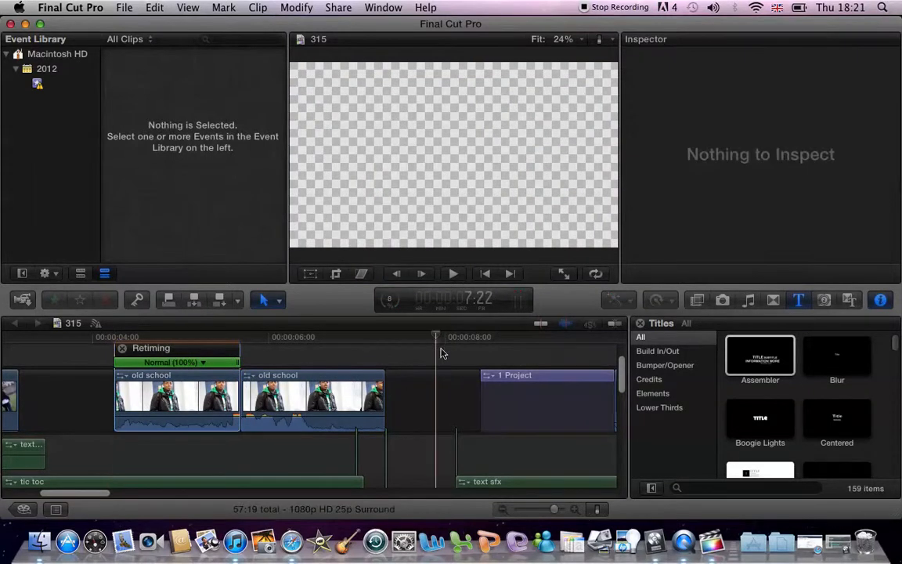
Try splitting the second old school clip at about 6:09 with the Blade tool, and undo the cut.
{"action": "left_click", "coordinate": [281, 304]}
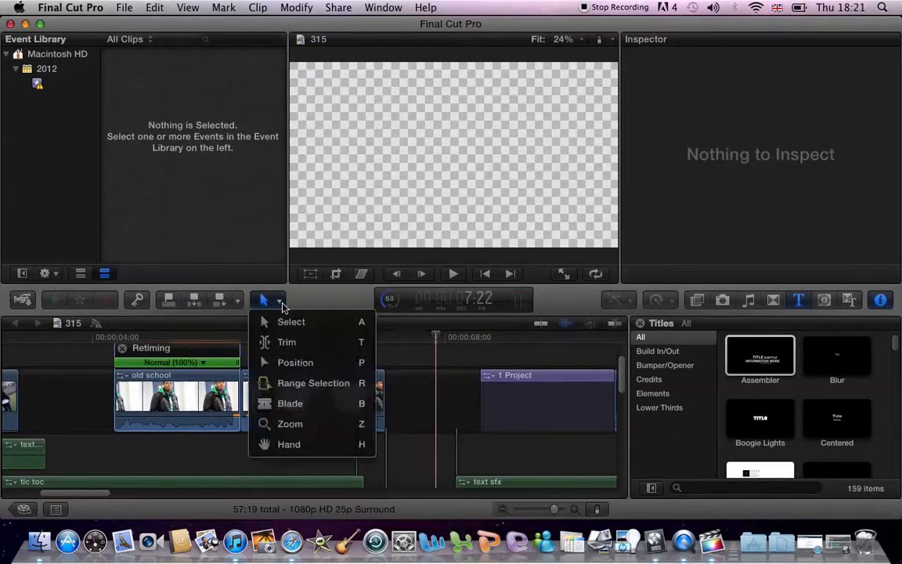
{"action": "left_click", "coordinate": [292, 410]}
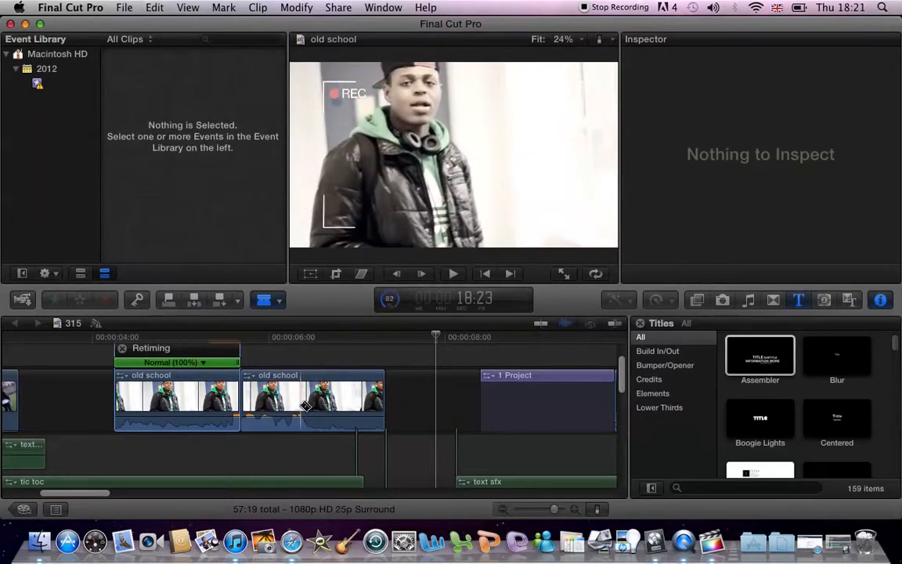
{"action": "scroll", "coordinate": [399, 397], "scroll_direction": "right", "scroll_amount": 3}
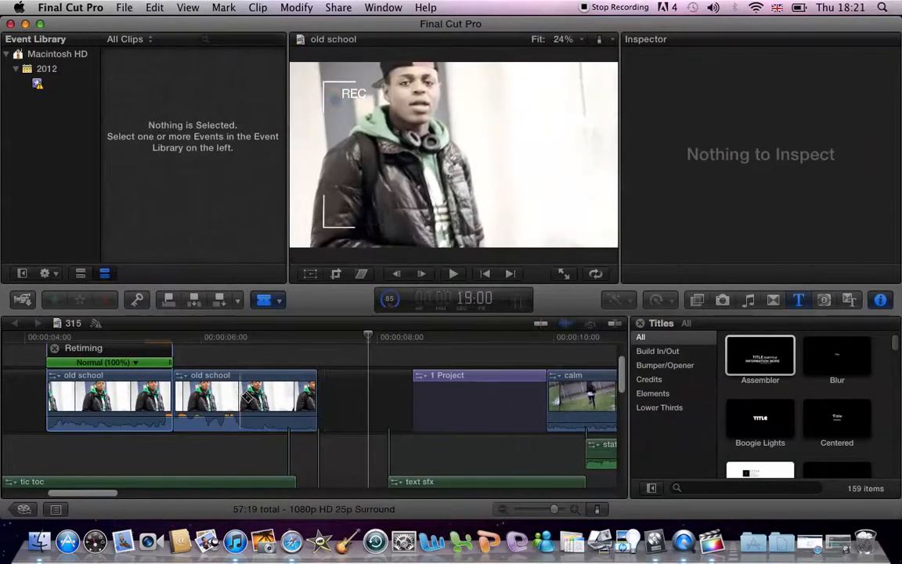
{"action": "left_click", "coordinate": [239, 399]}
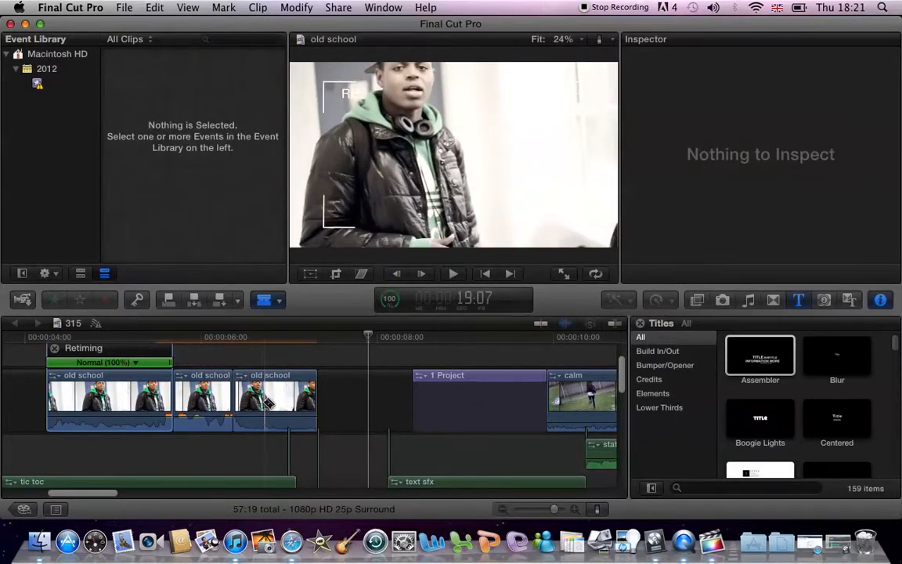
{"action": "left_click", "coordinate": [155, 8]}
{"action": "left_click", "coordinate": [165, 25]}
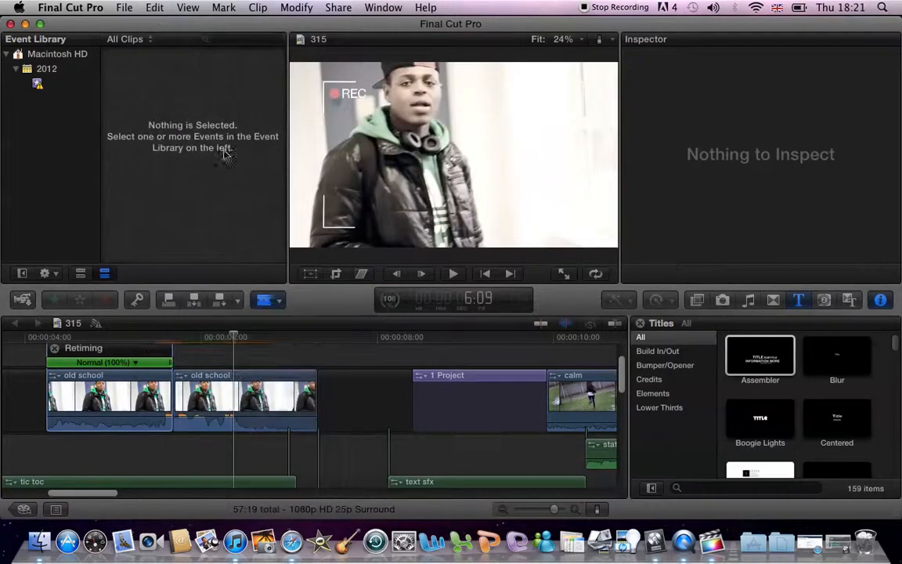
Mark a range about 1:06 long inside the second old school clip, from 5:18, with the Range Selection tool.
{"action": "left_click", "coordinate": [278, 304]}
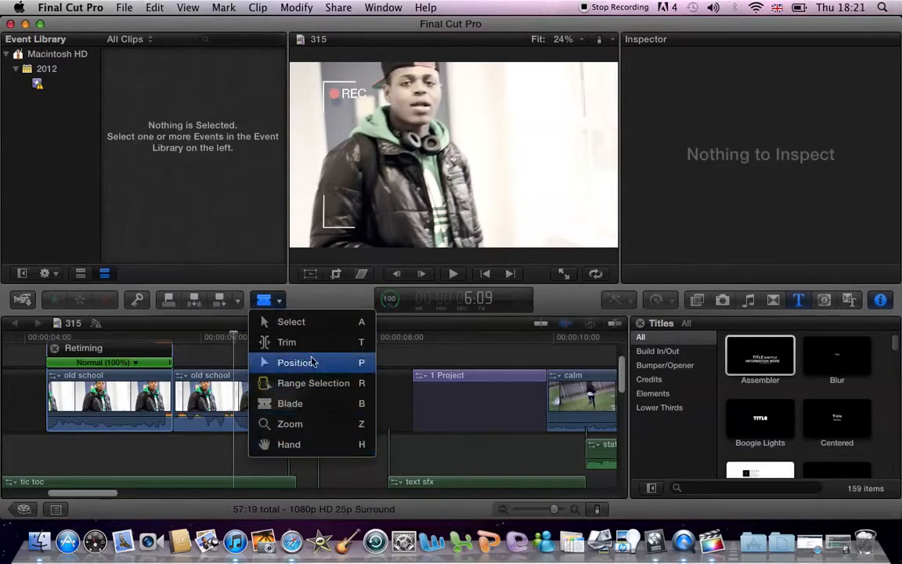
{"action": "left_click", "coordinate": [325, 385]}
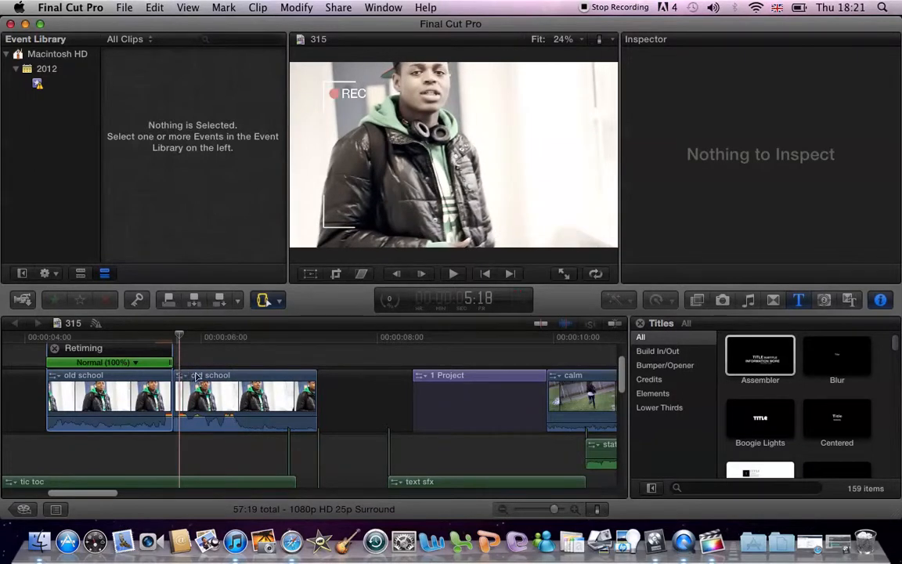
{"action": "left_click", "coordinate": [179, 339]}
{"action": "left_click_drag", "start_coordinate": [180, 391], "coordinate": [289, 394]}
{"action": "left_click", "coordinate": [231, 392]}
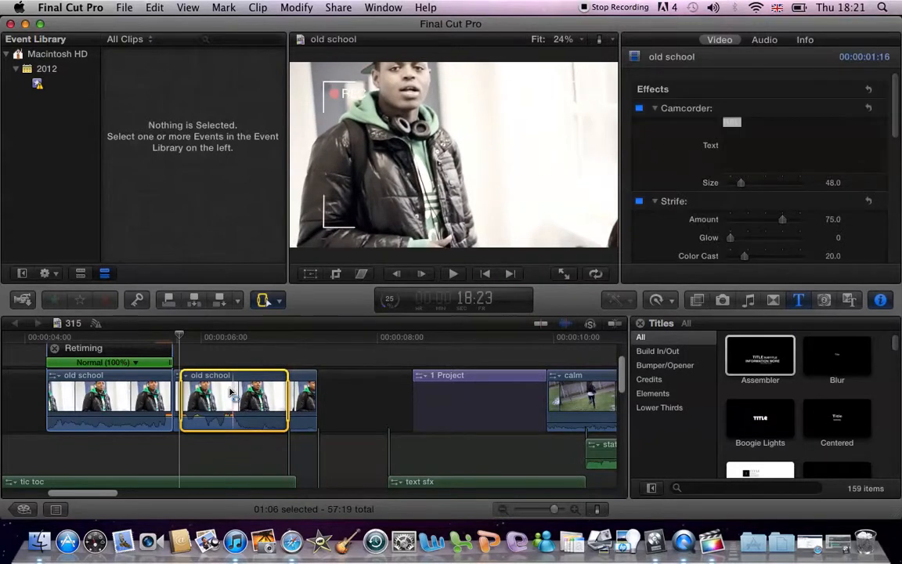
Play the marked range of the second old school clip, then replay it from its start at 5:19.
{"action": "key", "text": "space"}
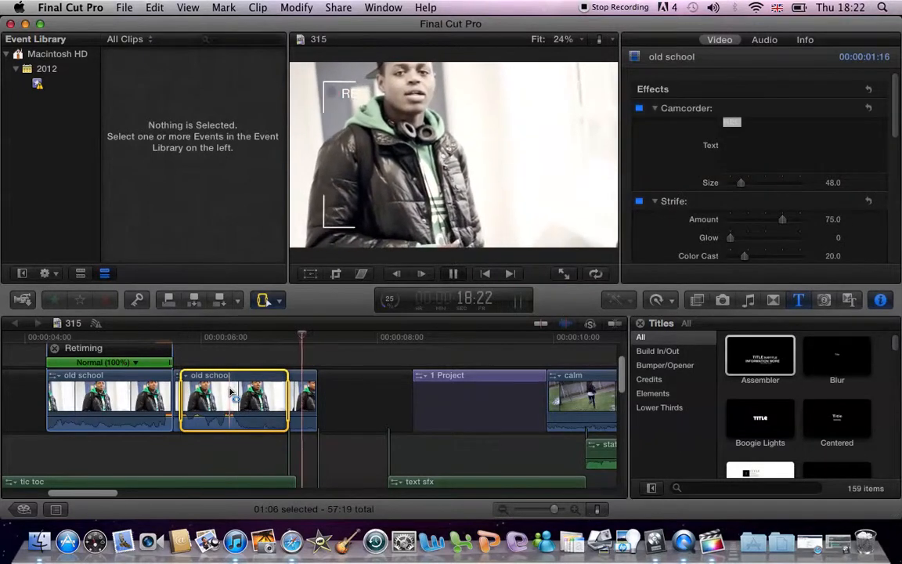
{"action": "key", "text": "space"}
{"action": "key", "text": "space"}
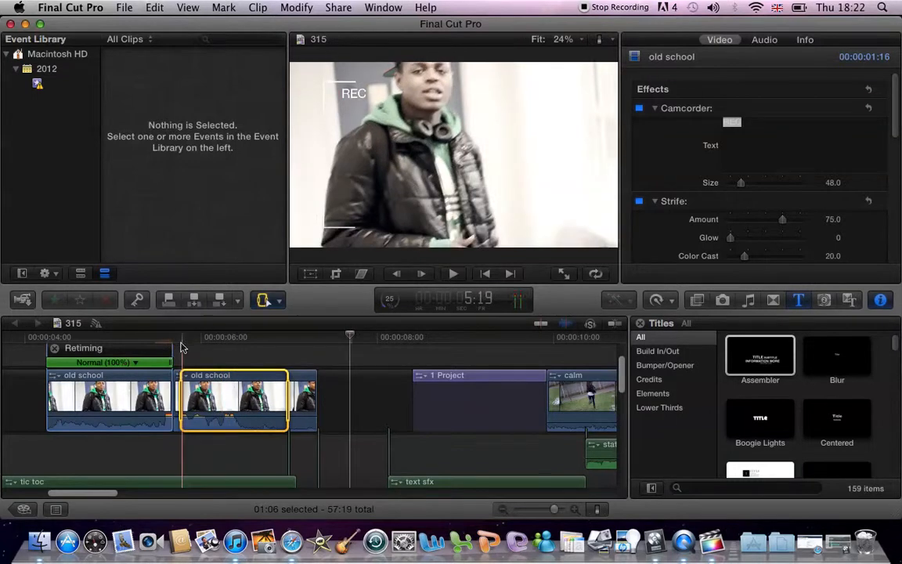
{"action": "left_click", "coordinate": [180, 348]}
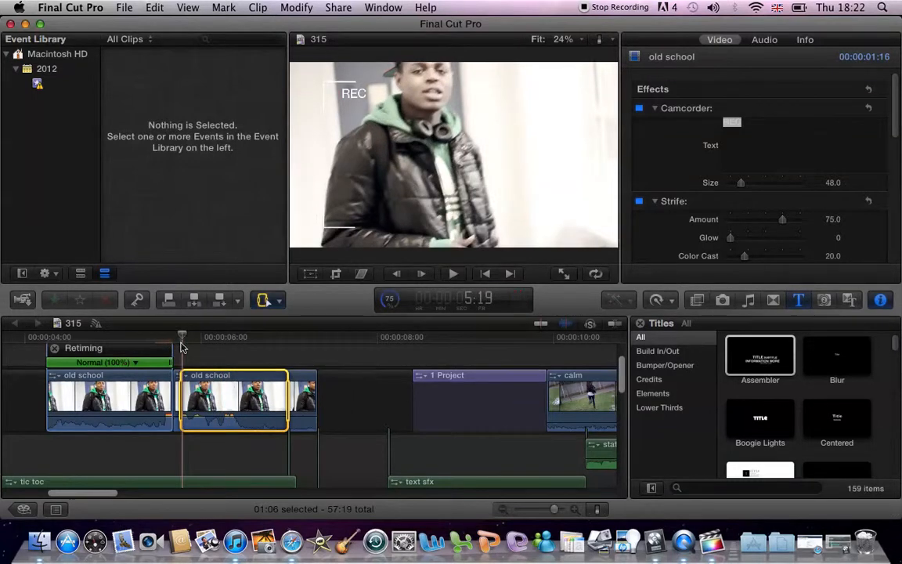
{"action": "key", "text": "space"}
{"action": "key", "text": "space"}
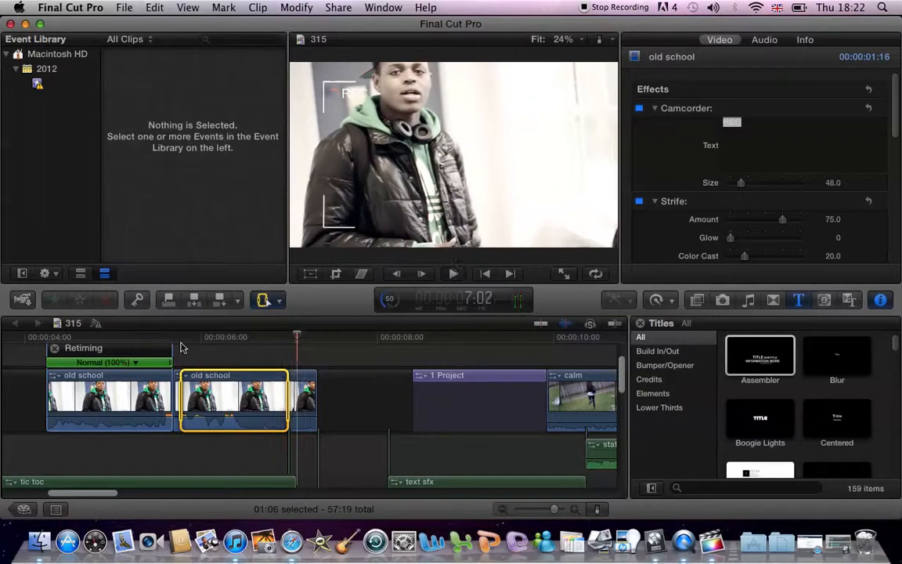
Switch from the Range Selection tool back to the Select tool.
{"action": "left_click", "coordinate": [269, 302]}
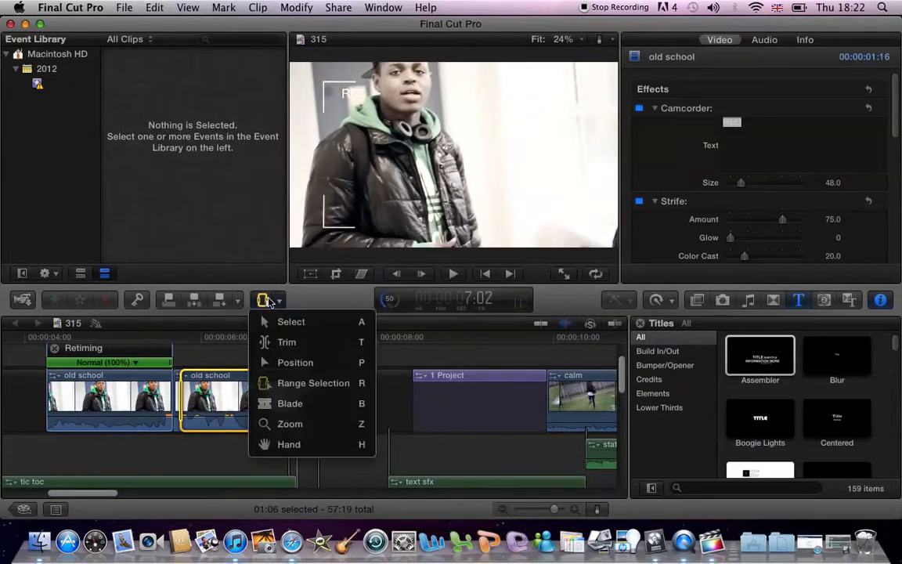
{"action": "left_click", "coordinate": [287, 387]}
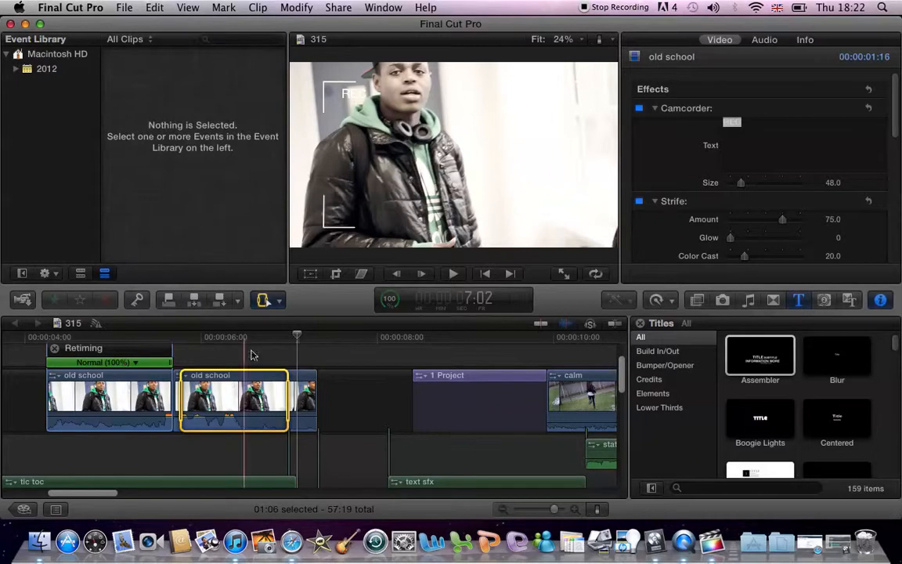
{"action": "scroll", "coordinate": [548, 360], "scroll_direction": "right", "scroll_amount": 5}
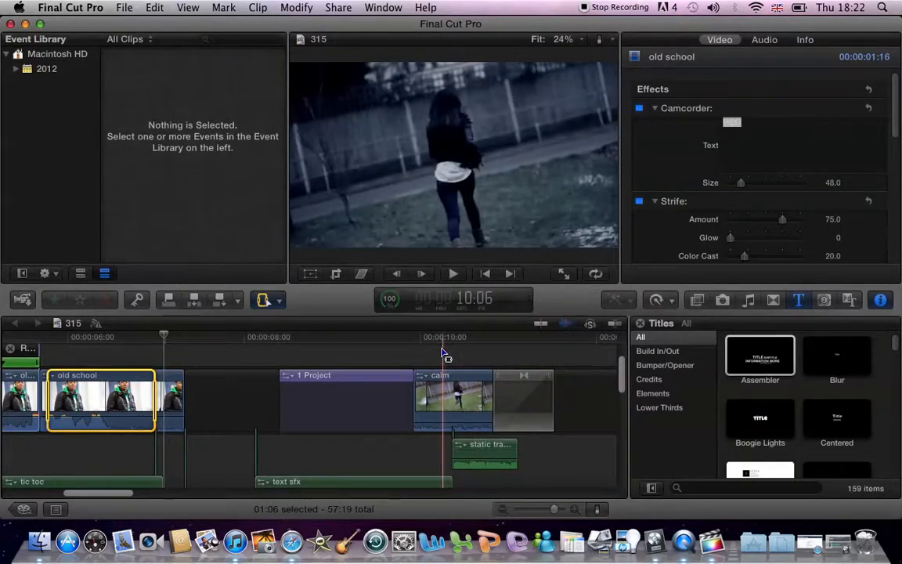
{"action": "scroll", "coordinate": [517, 368], "scroll_direction": "right", "scroll_amount": 1}
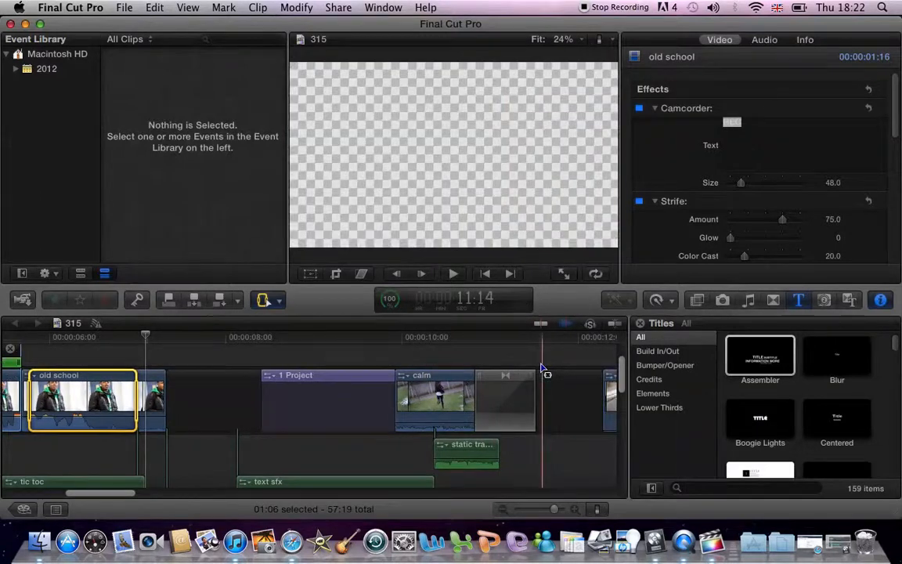
{"action": "scroll", "coordinate": [542, 368], "scroll_direction": "right", "scroll_amount": 1}
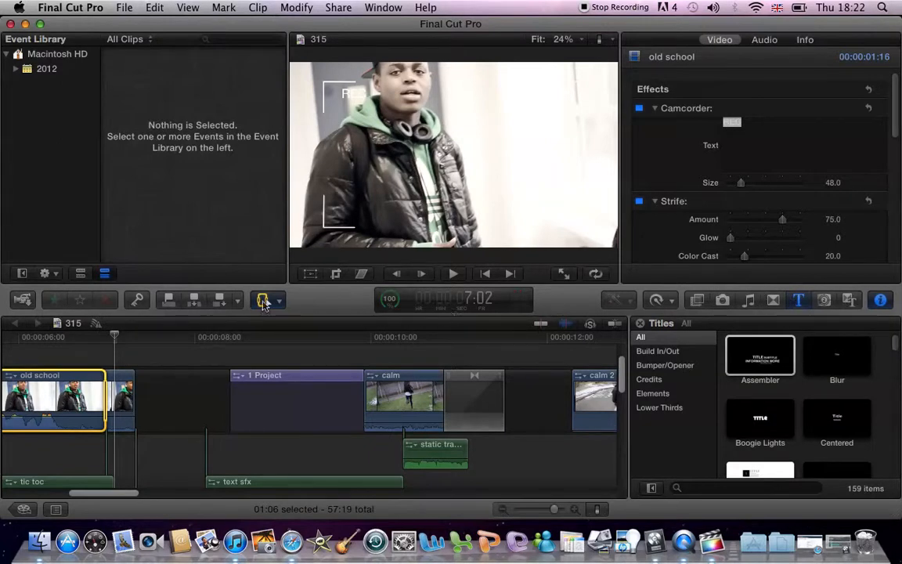
{"action": "left_click", "coordinate": [263, 300]}
{"action": "left_click", "coordinate": [290, 321]}
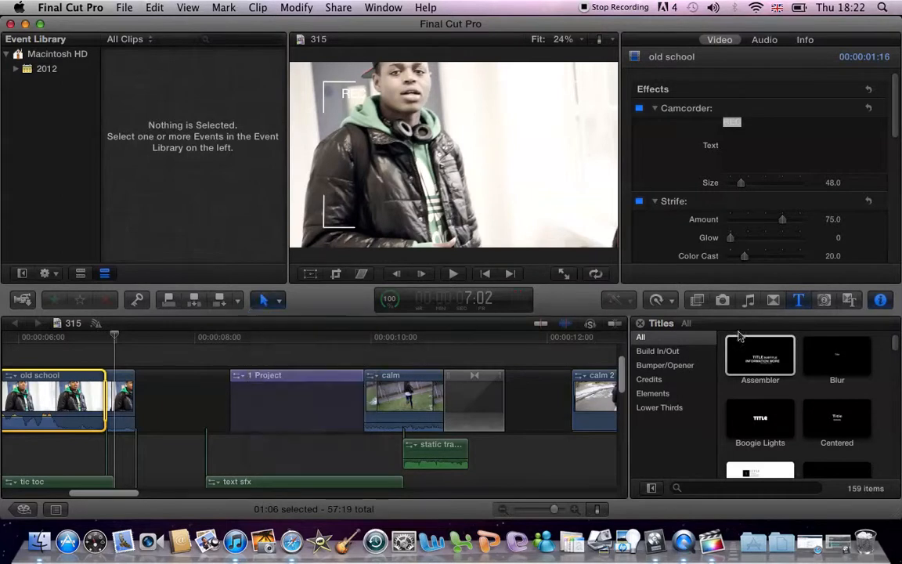
Look through the generators, transitions and Looks effects collections, with the calm clip near 10:00 selected.
{"action": "left_click", "coordinate": [823, 303]}
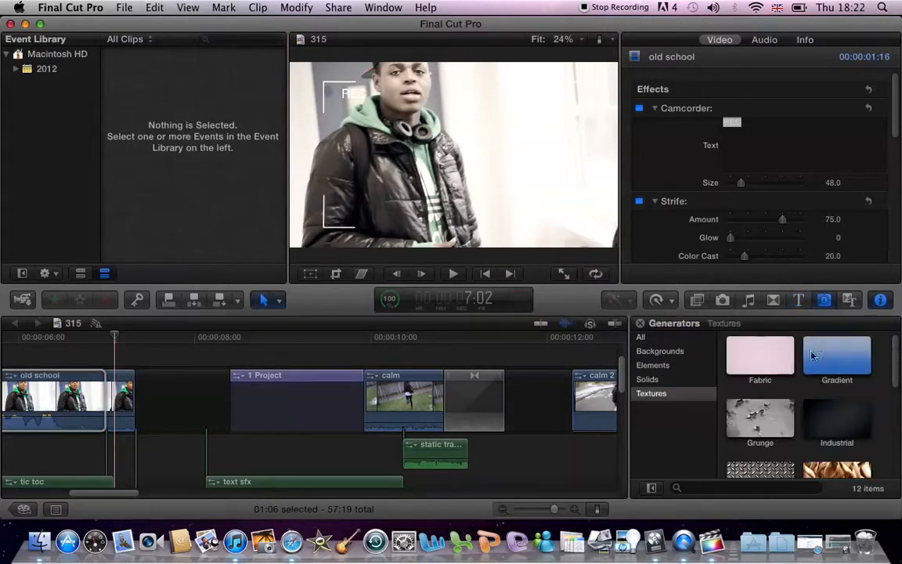
{"action": "left_click", "coordinate": [774, 302]}
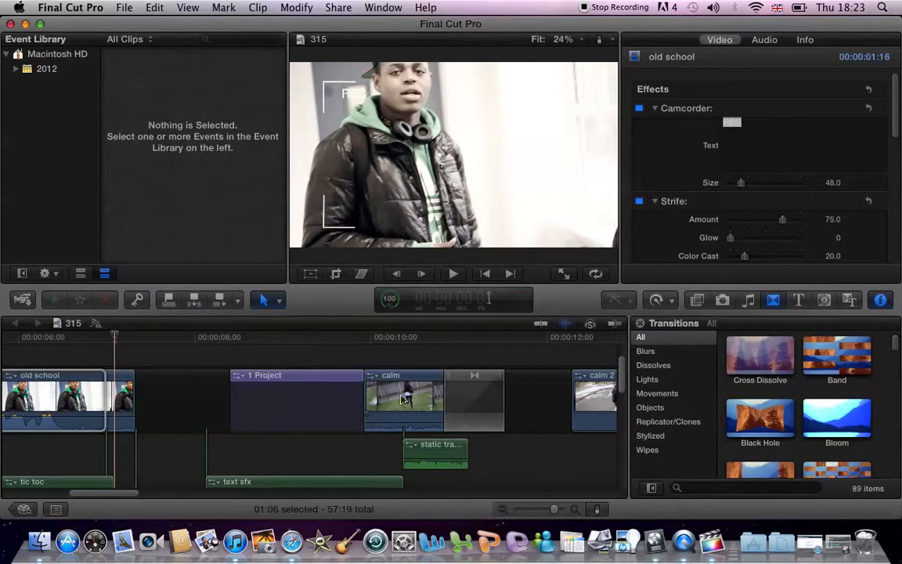
{"action": "left_click", "coordinate": [402, 400]}
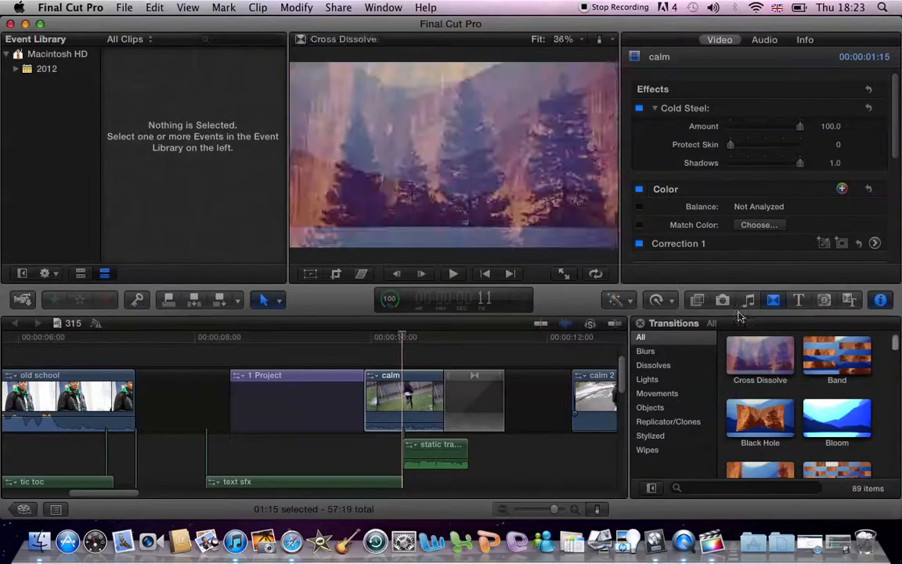
{"action": "left_click", "coordinate": [697, 301]}
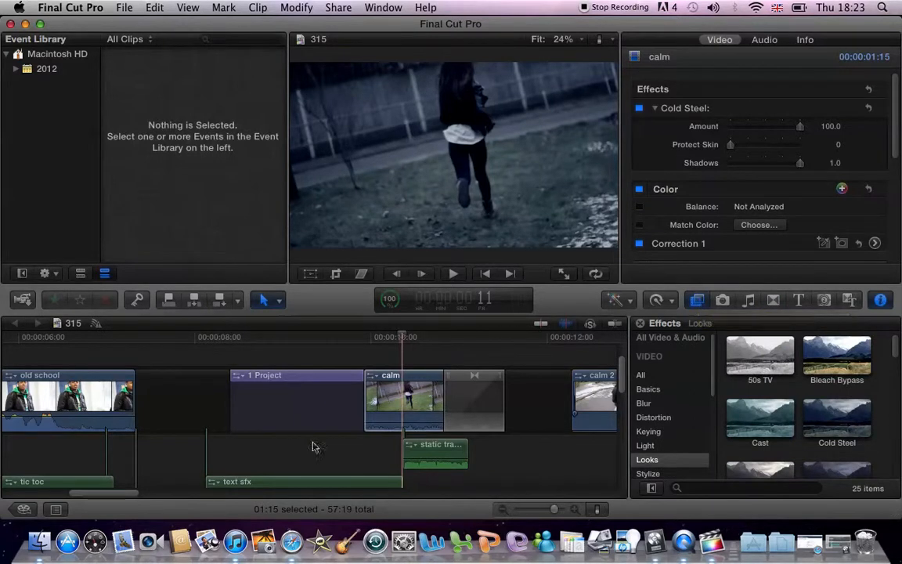
Select the old school clip near 14:00 and play it from its start at 13:16.
{"action": "scroll", "coordinate": [405, 421], "scroll_direction": "right", "scroll_amount": 10}
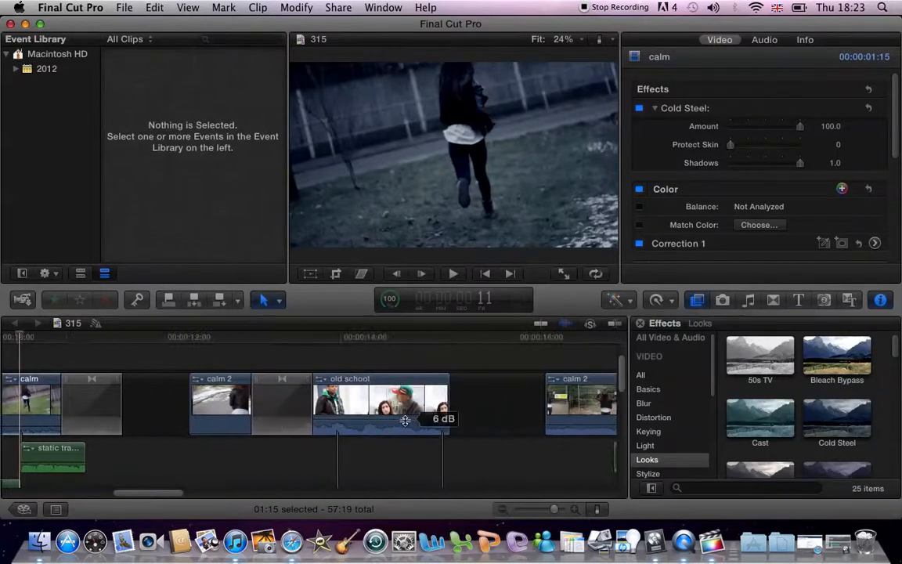
{"action": "left_click", "coordinate": [383, 409]}
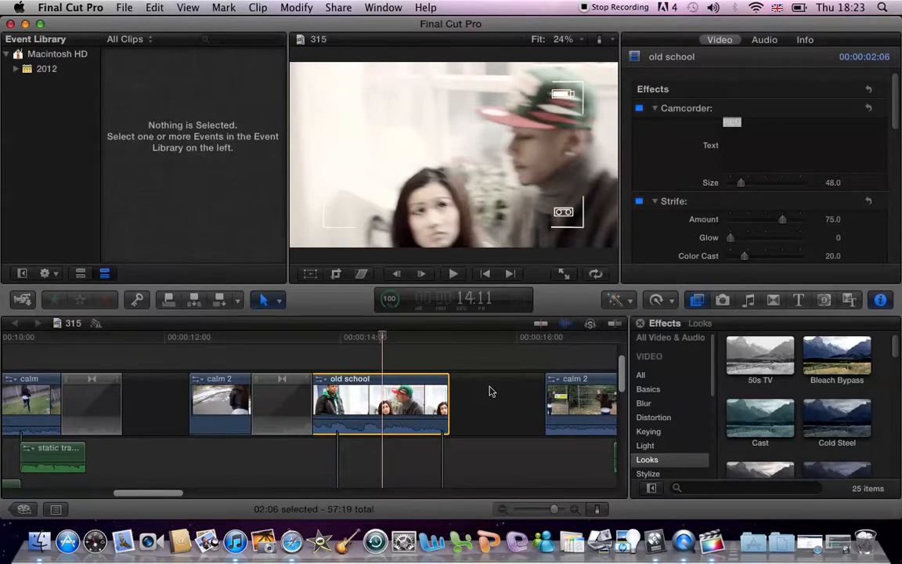
{"action": "left_click", "coordinate": [311, 338]}
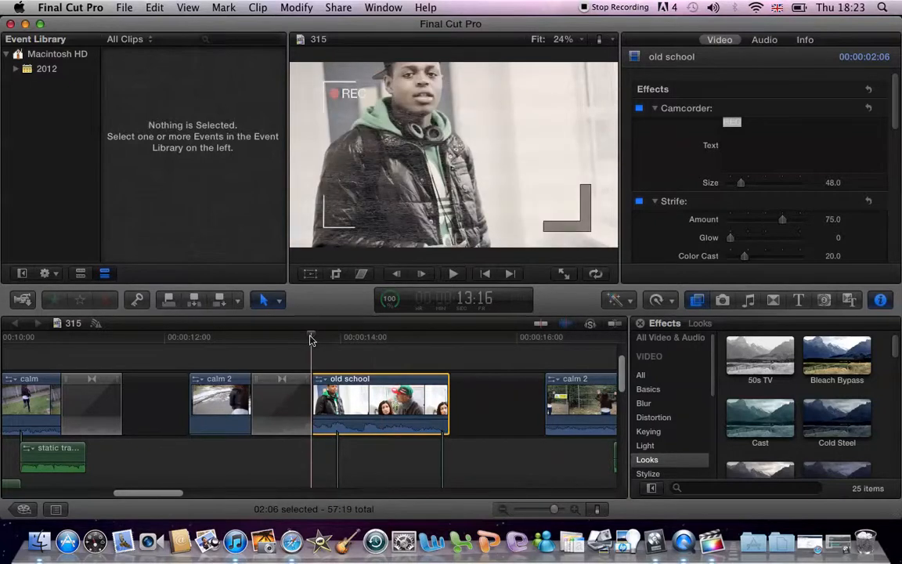
{"action": "key", "text": "space"}
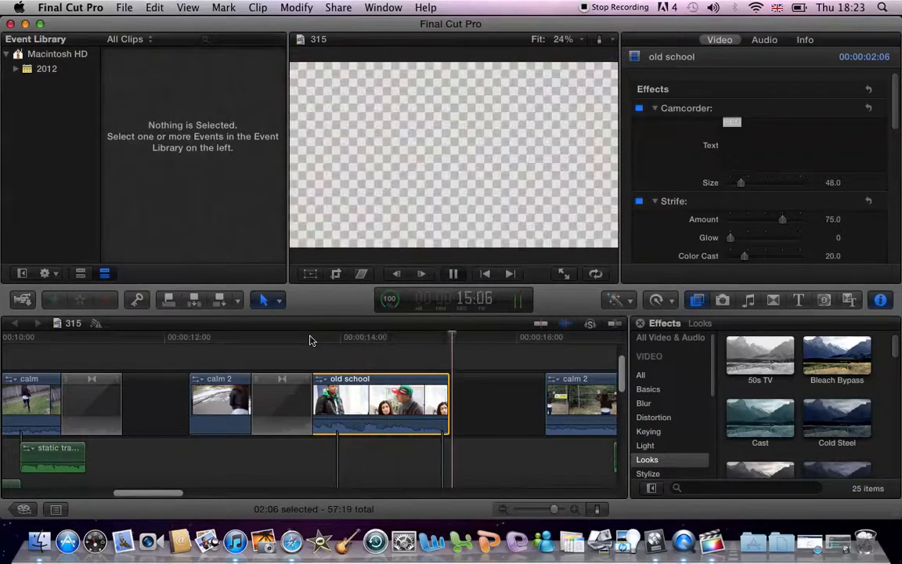
Preview the Cold Steel look at the start and middle of the old school clip, and browse further down the Looks effects.
{"action": "left_click", "coordinate": [311, 337]}
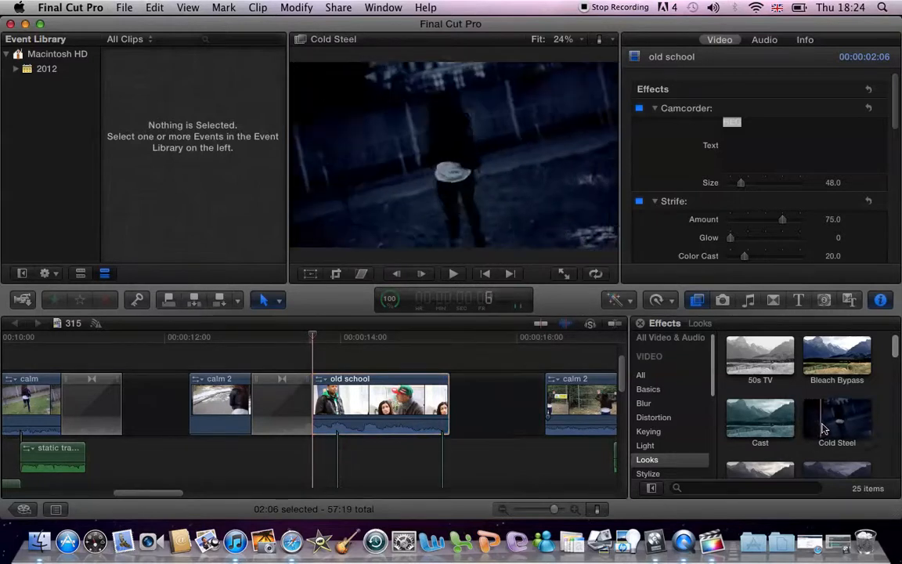
{"action": "left_click", "coordinate": [401, 411]}
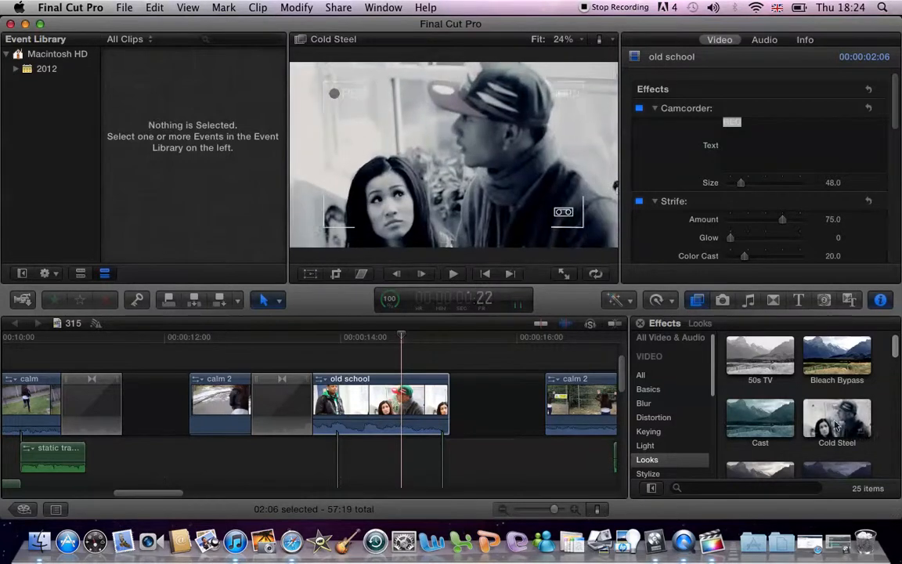
{"action": "scroll", "coordinate": [877, 404], "scroll_direction": "down", "scroll_amount": 3}
{"action": "scroll", "coordinate": [895, 401], "scroll_direction": "down", "scroll_amount": 2}
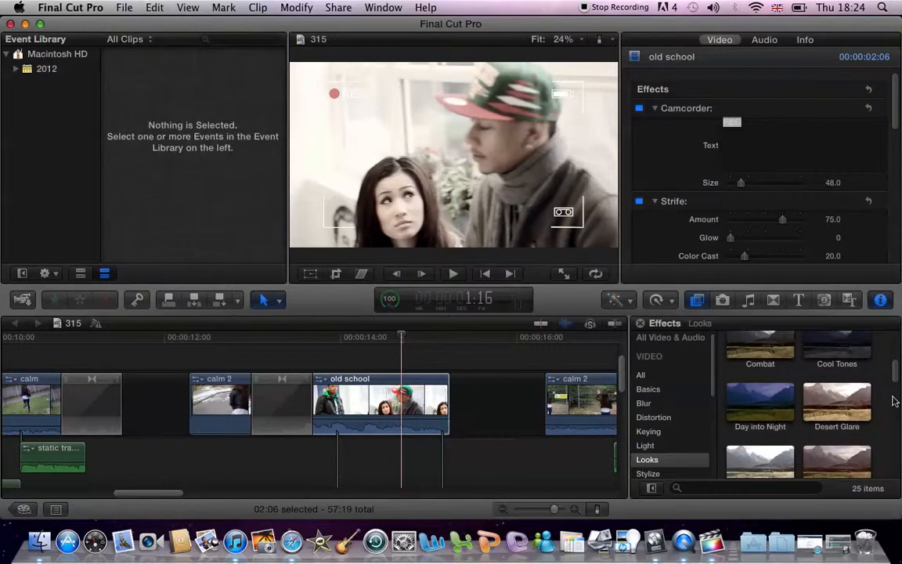